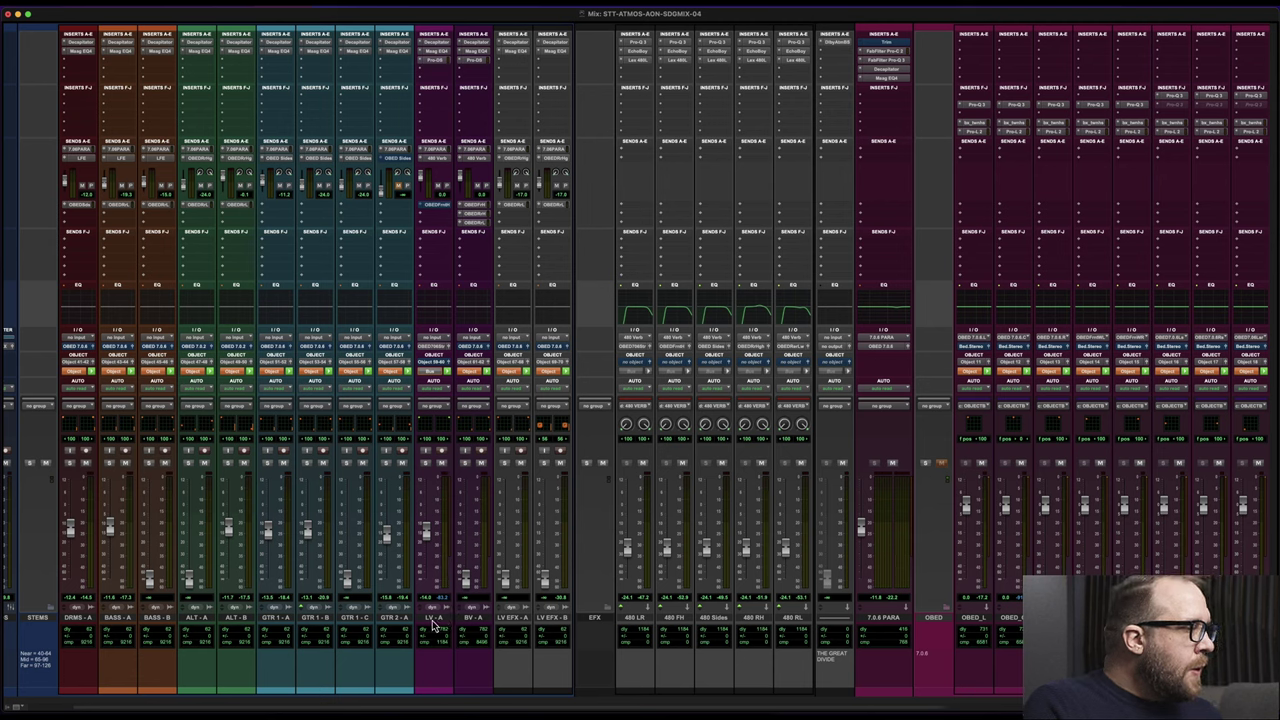
- Select the LV-A, BV-A, LV EFX-A and LV EFX-B tracks, then bring up LV-A's output routing choices
left_click(428, 621)
left_click(470, 626, "shift")
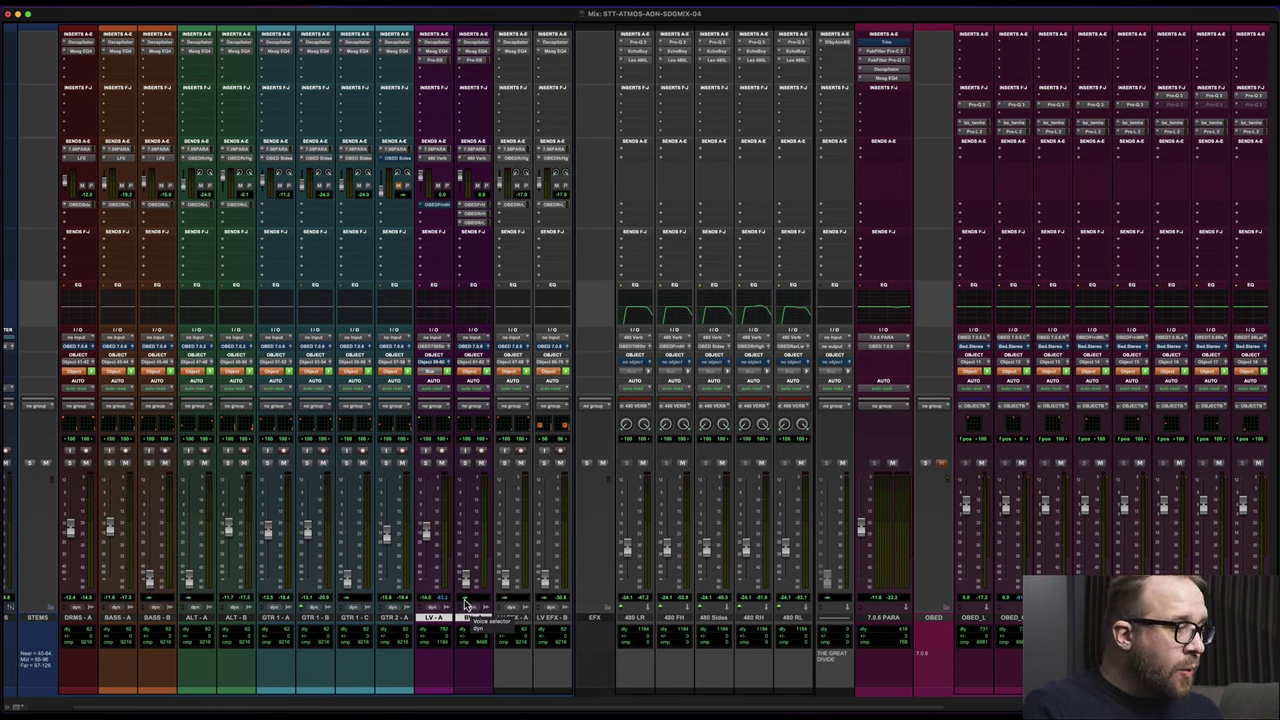
left_click(514, 619)
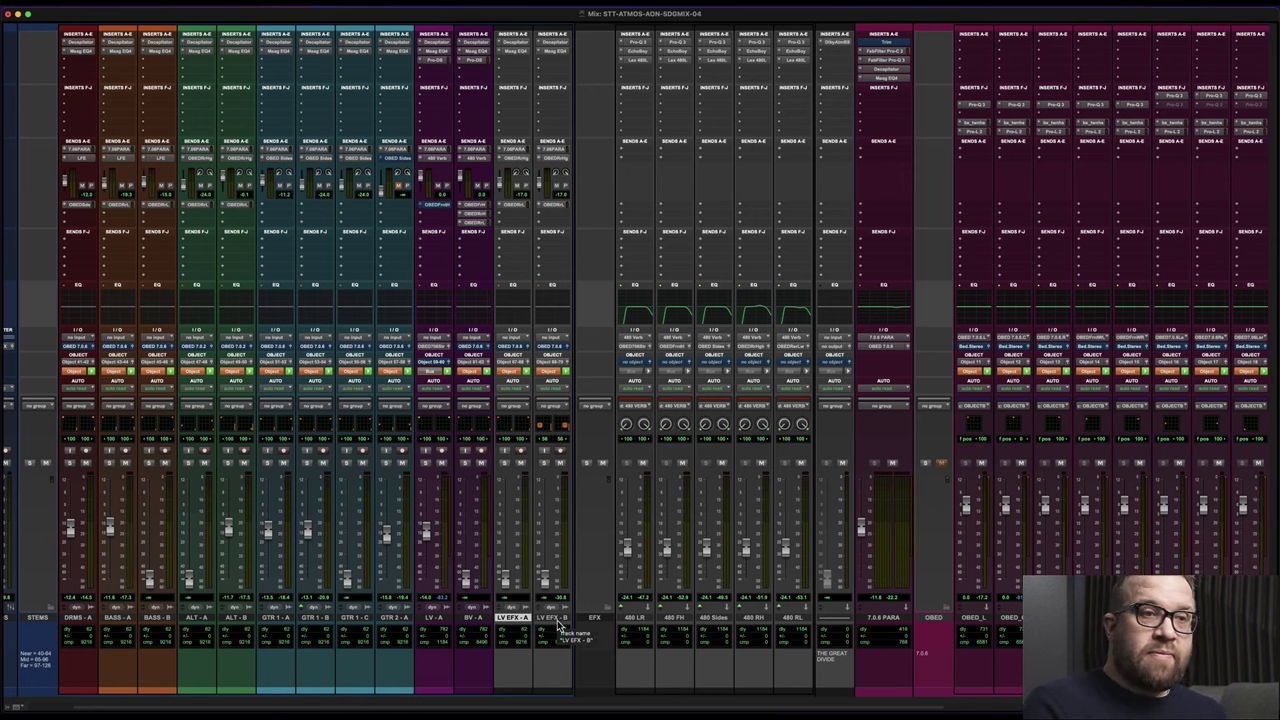
left_click(560, 624, "shift")
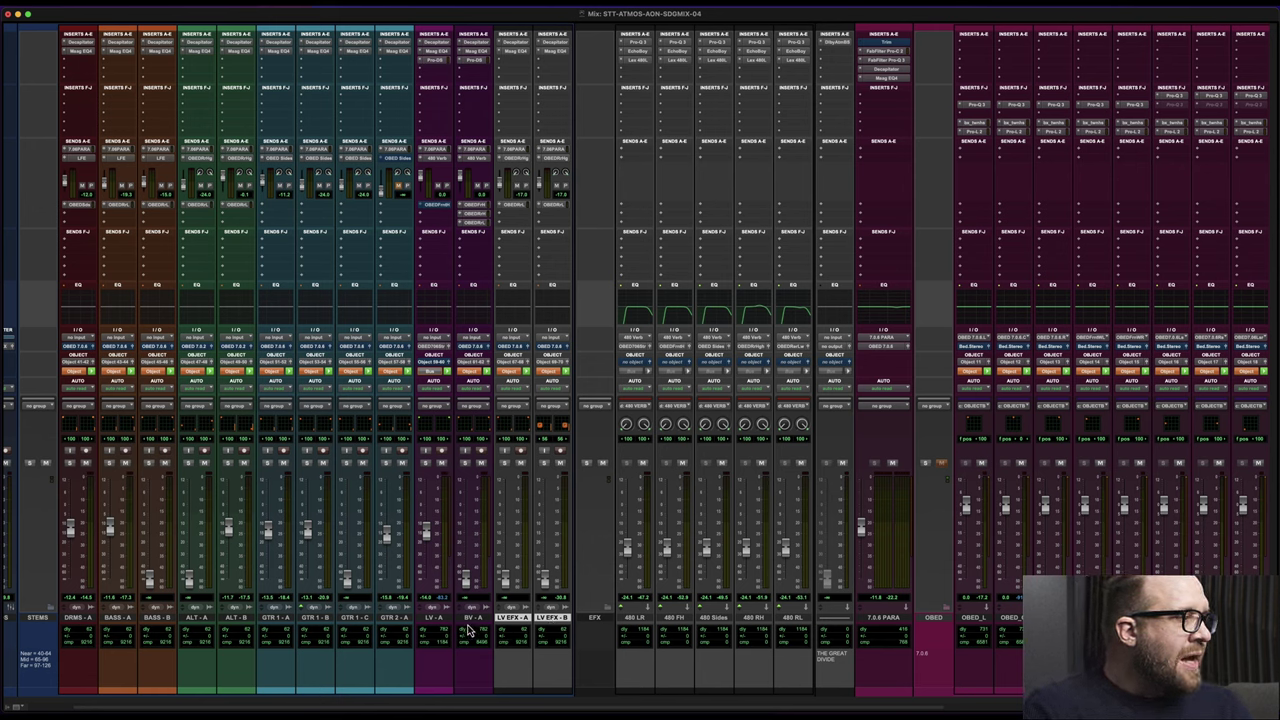
left_click(436, 619)
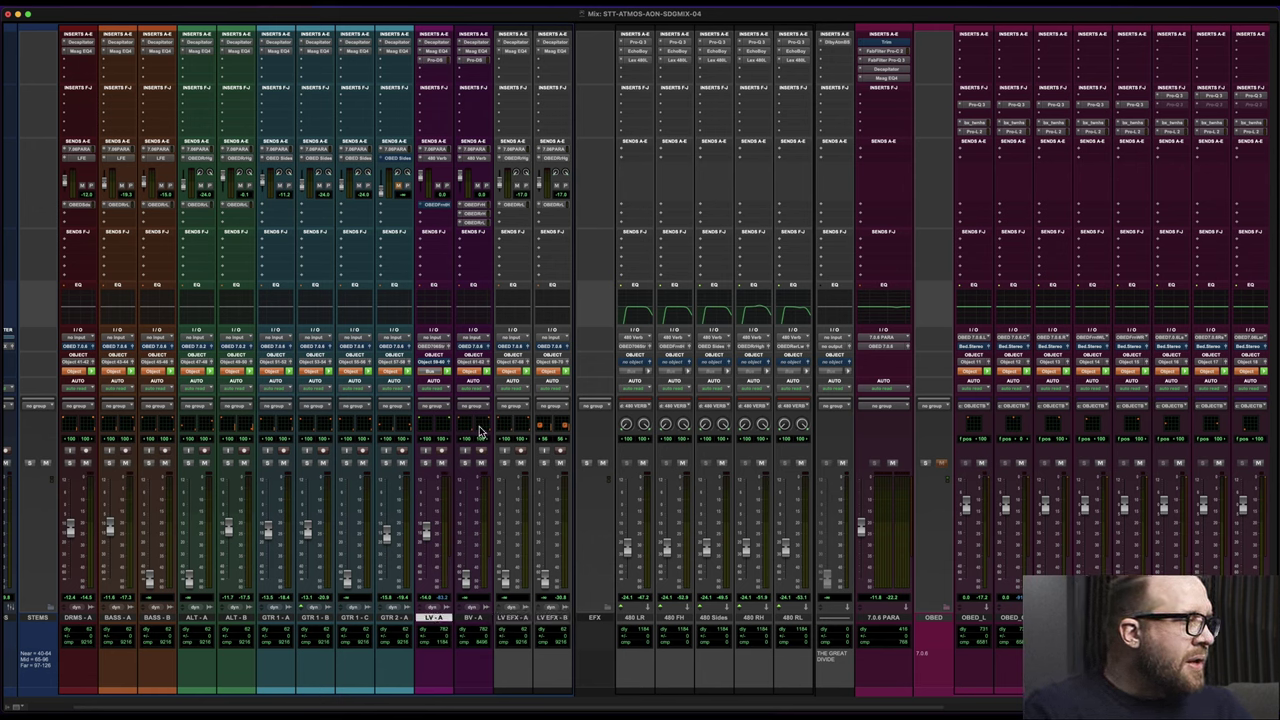
left_click(437, 348)
- Route LV-A's output to the OBED 7.0.6 bus path and toggle its bus/object mode
mouse_move(438, 355)
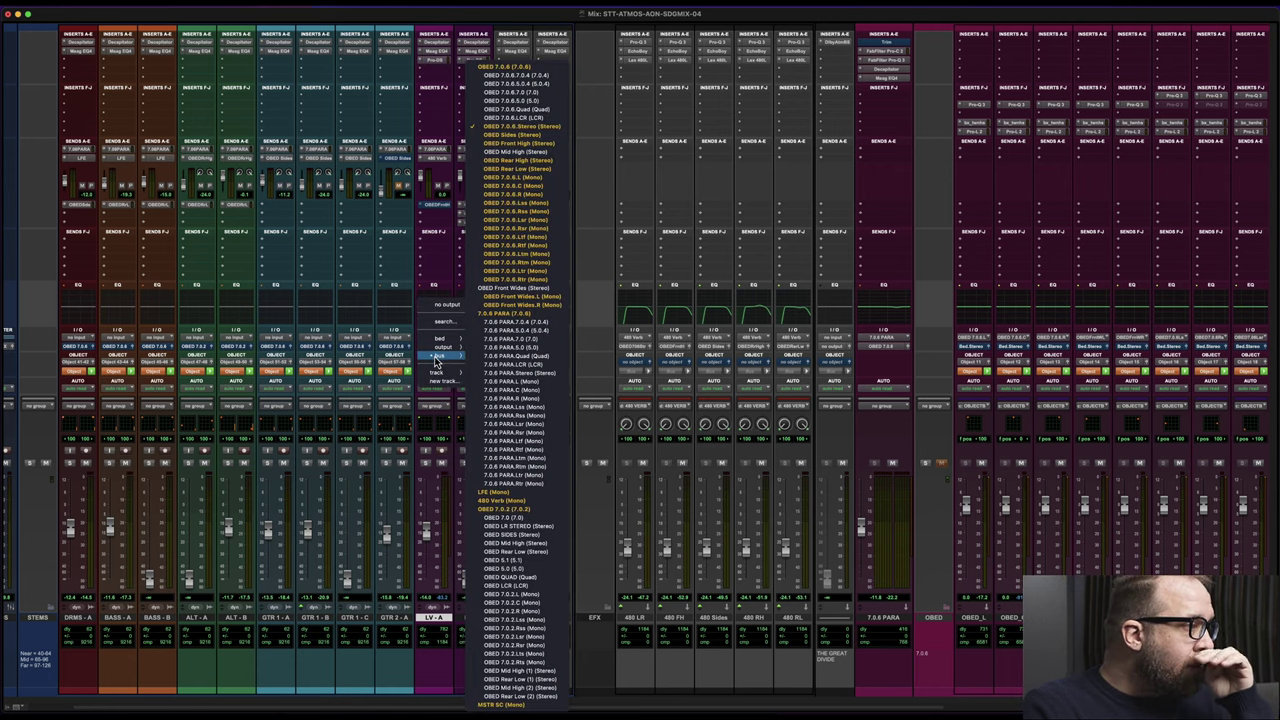
left_click(520, 68)
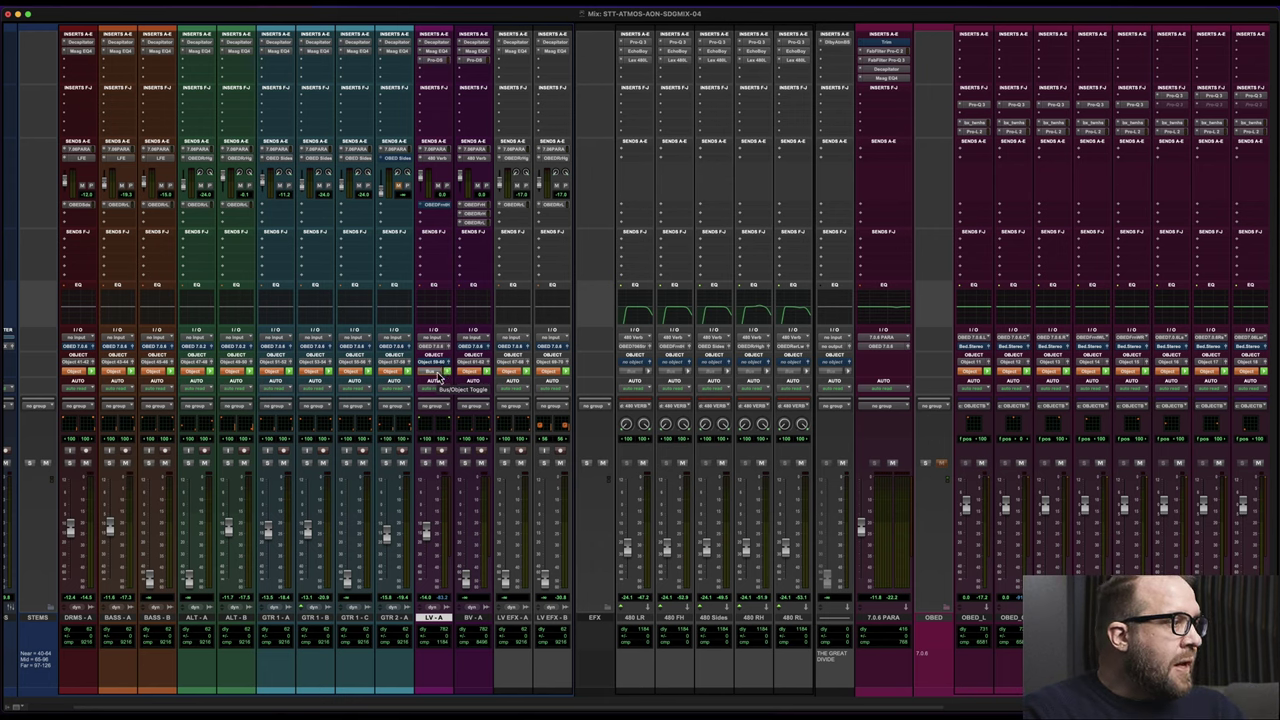
left_click(436, 375)
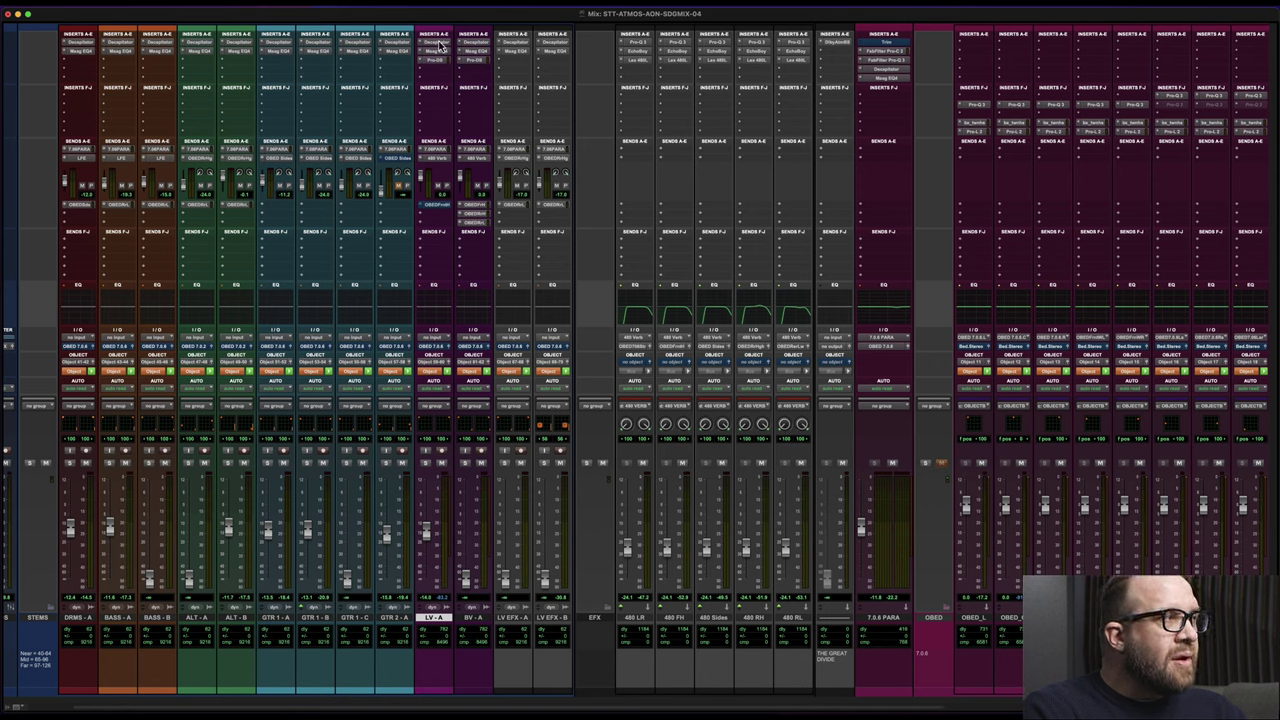
left_click(438, 45)
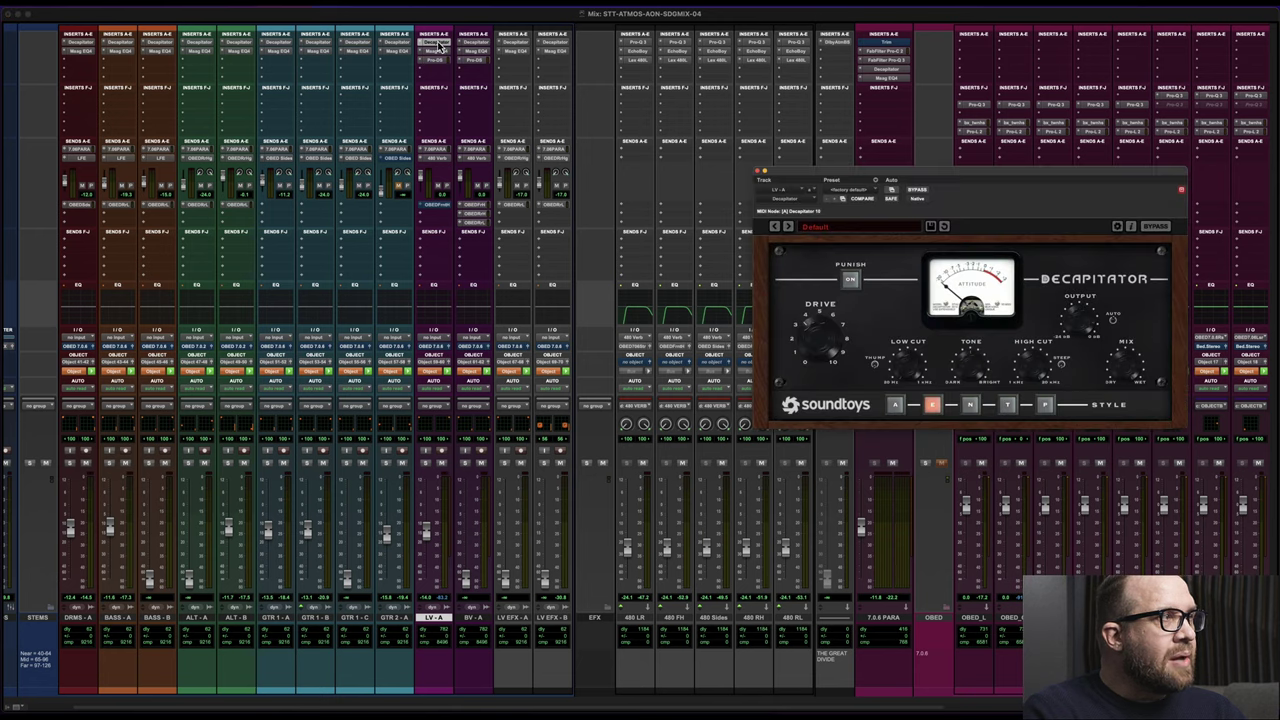
left_click(438, 45)
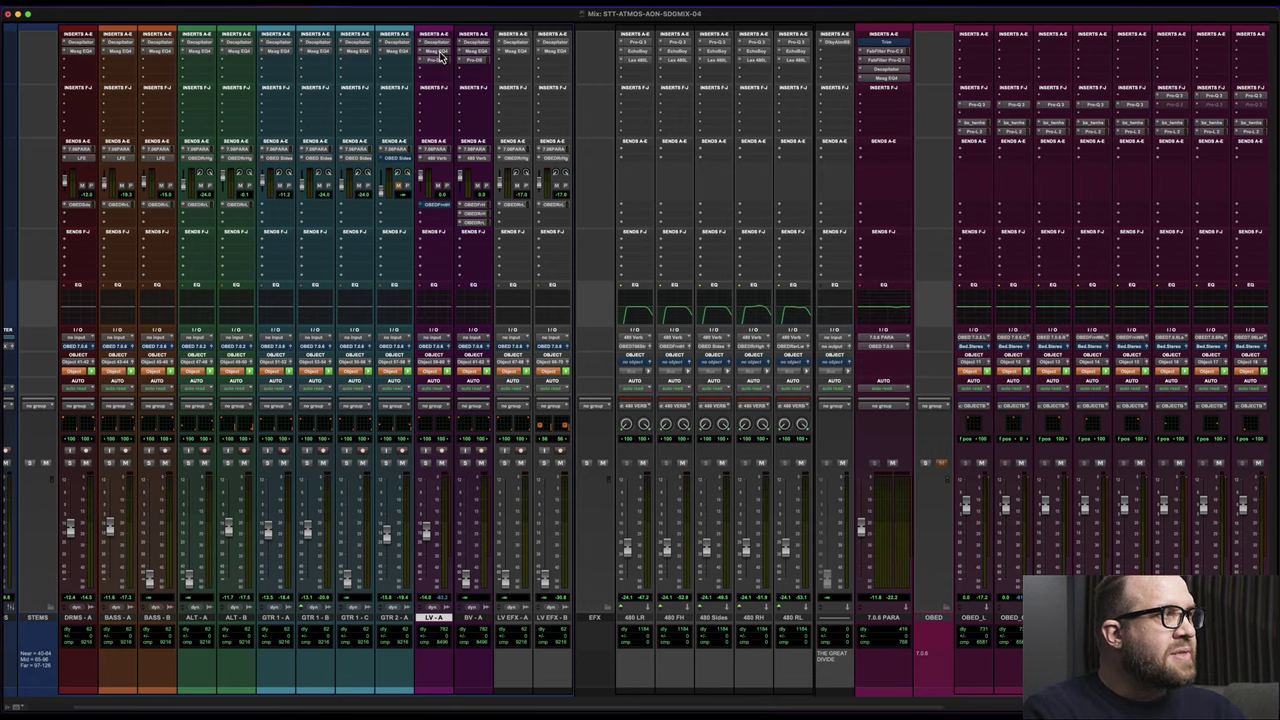
left_click(439, 52)
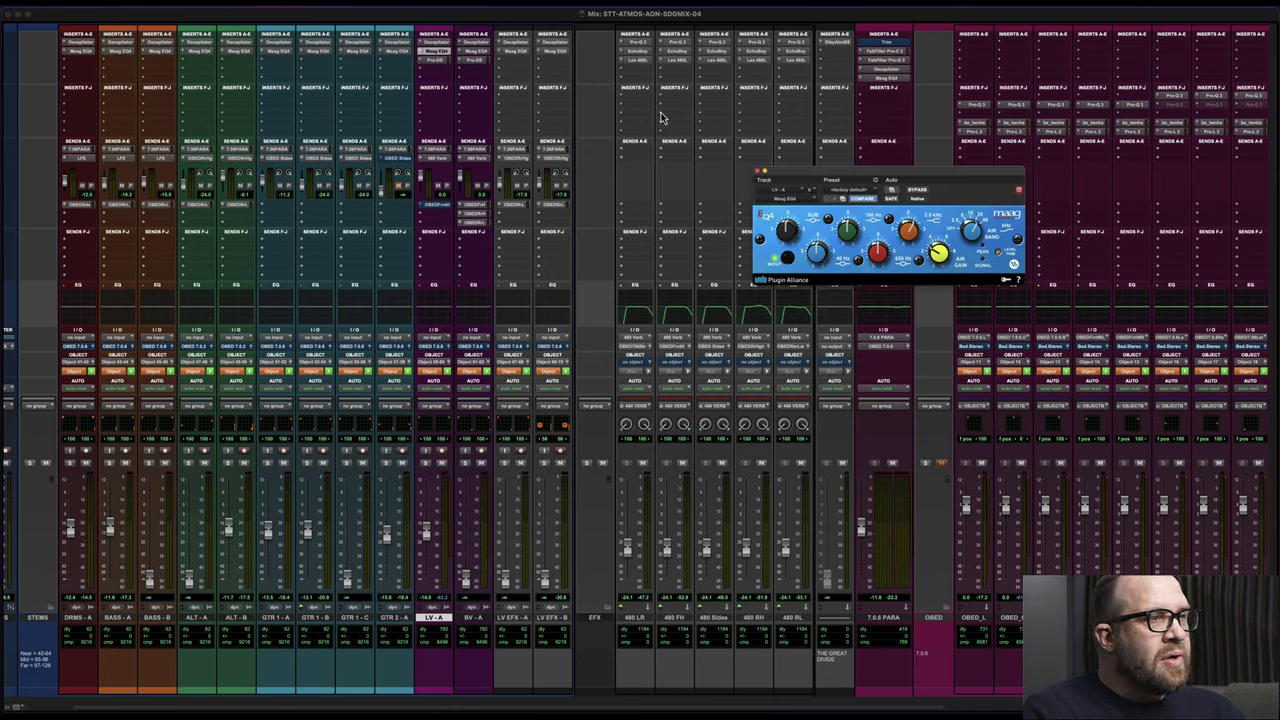
left_click(758, 172)
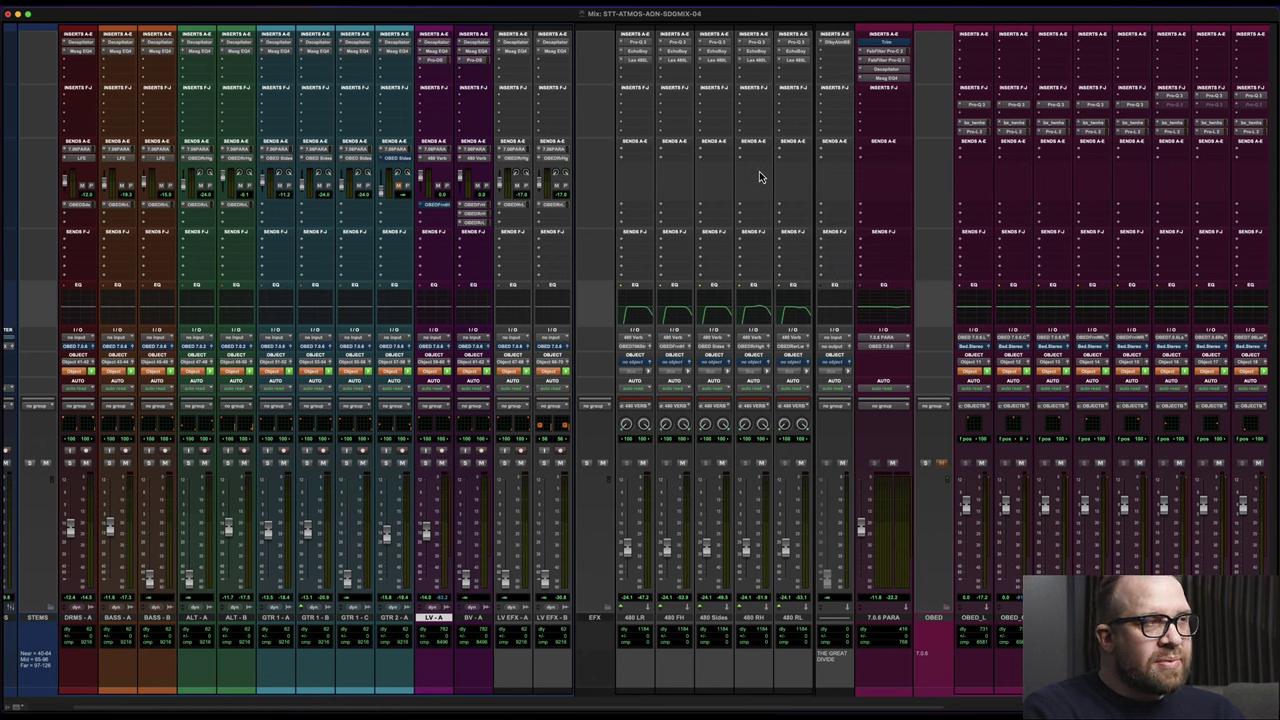
left_click(443, 62)
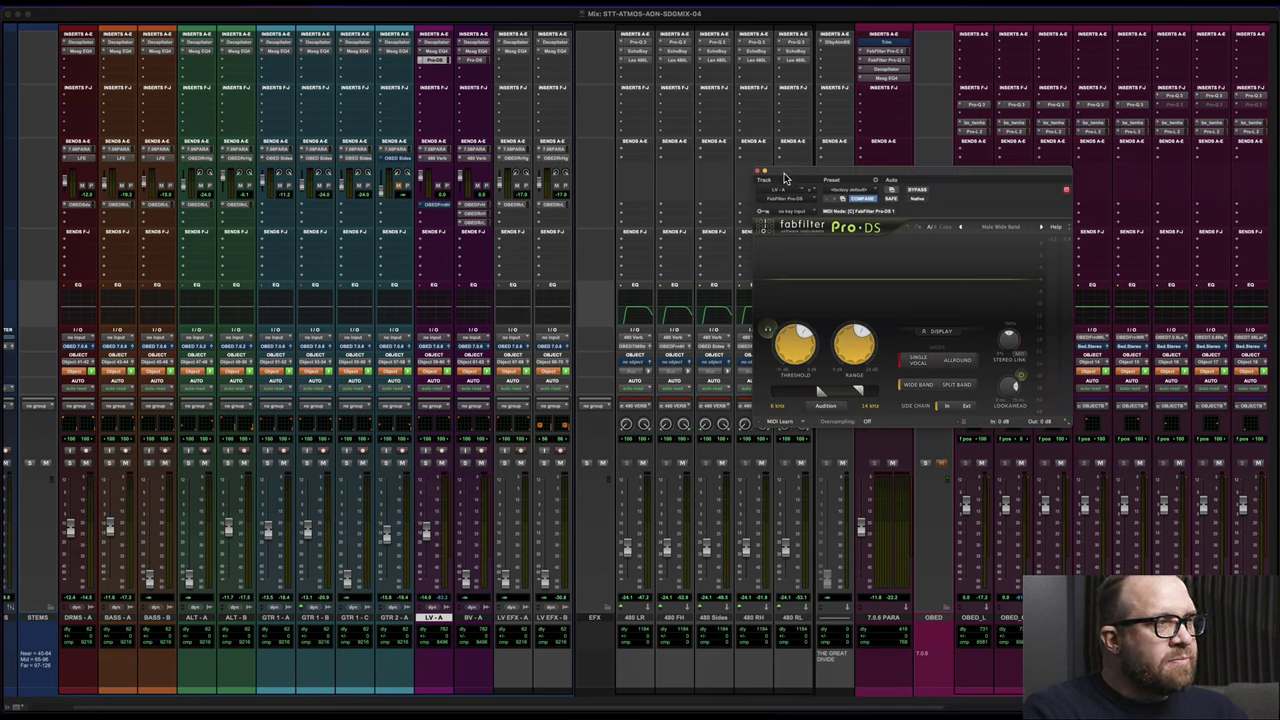
left_click_drag(785, 178, 653, 194)
left_click(630, 189)
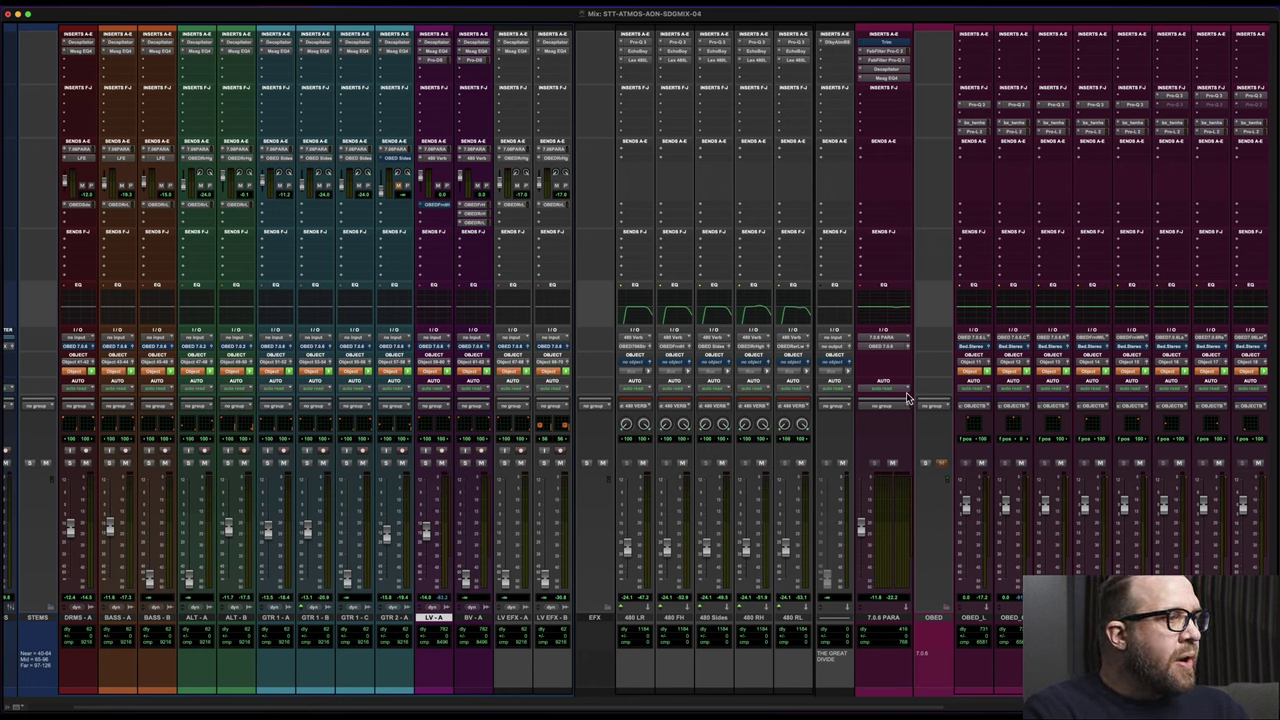
left_click(894, 621)
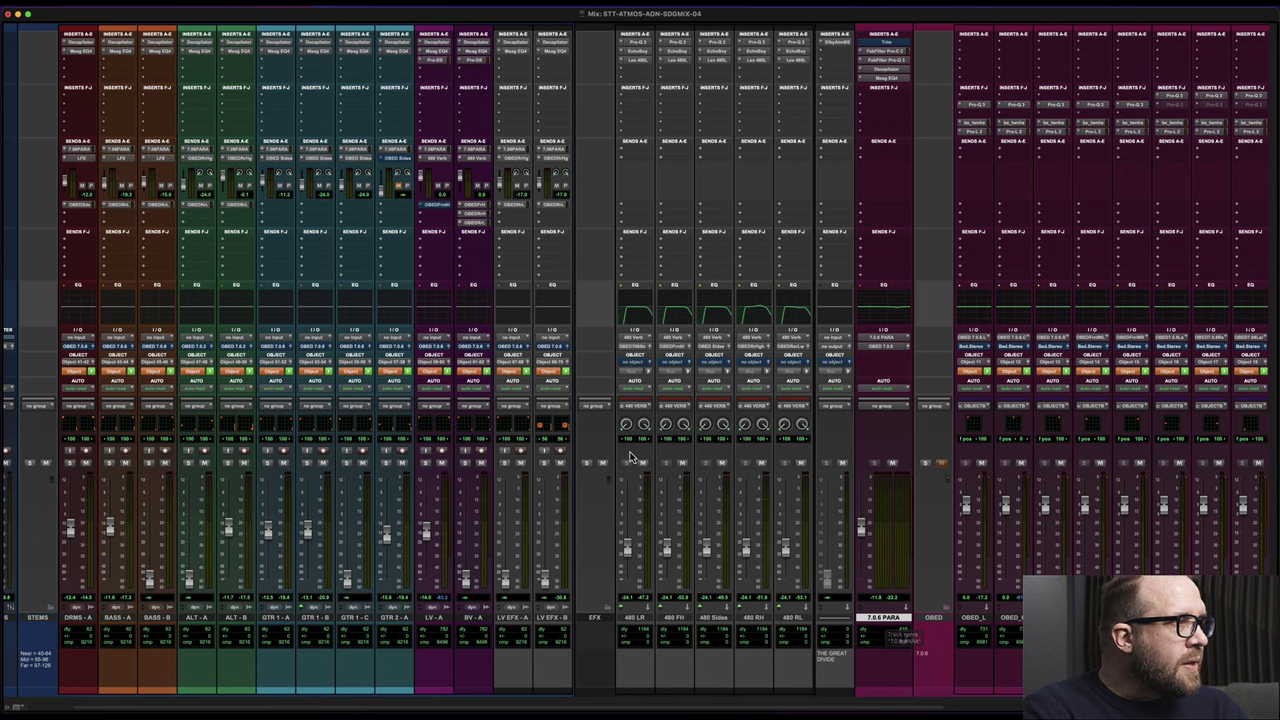
left_click(435, 160)
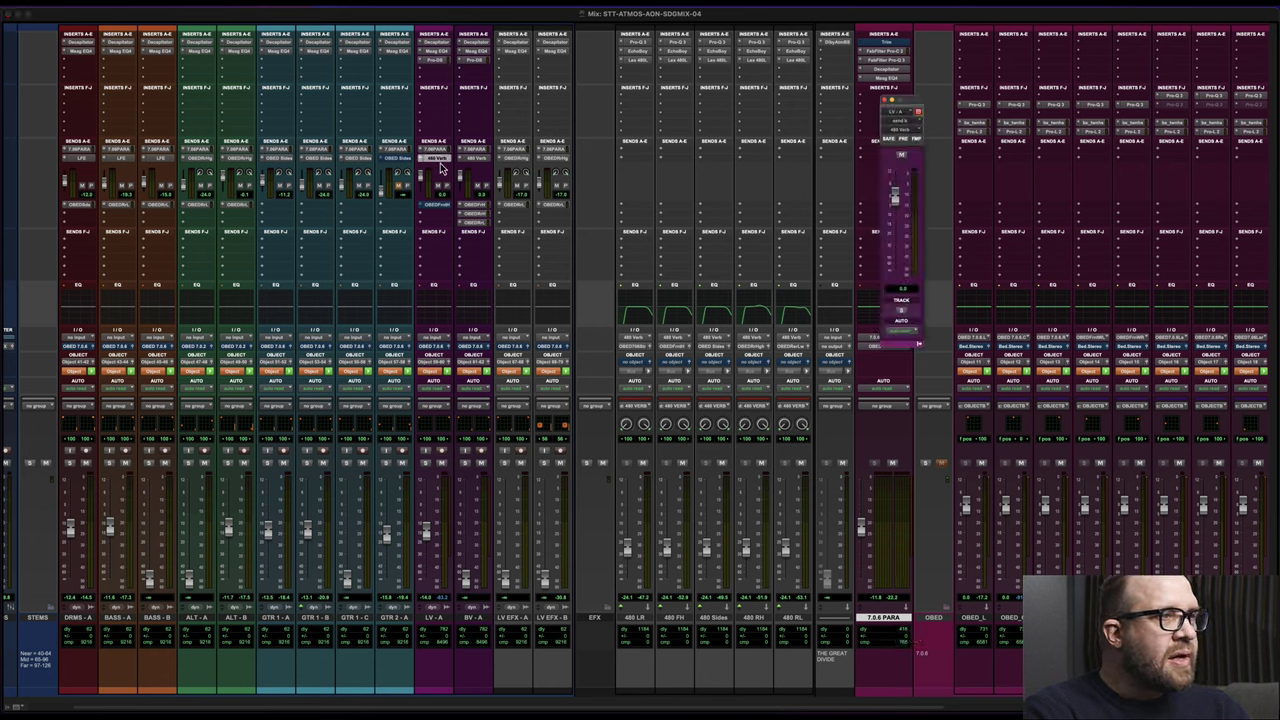
left_click(886, 102)
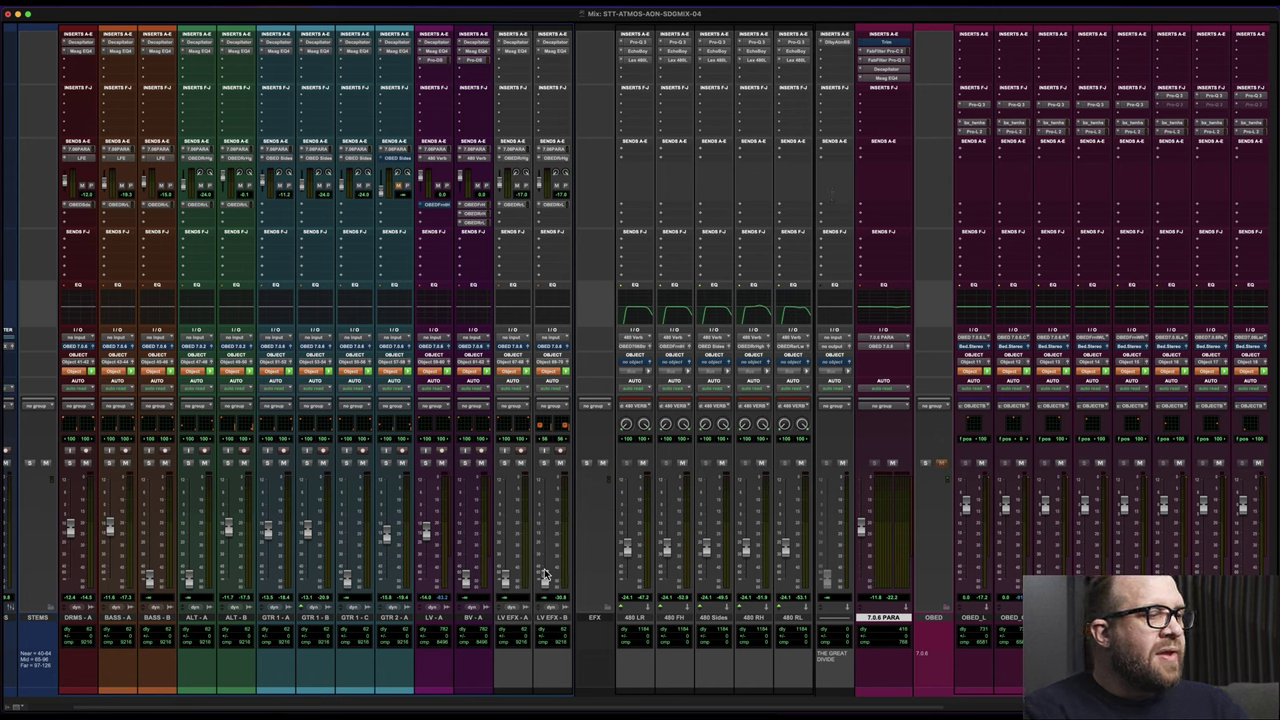
left_click(519, 619)
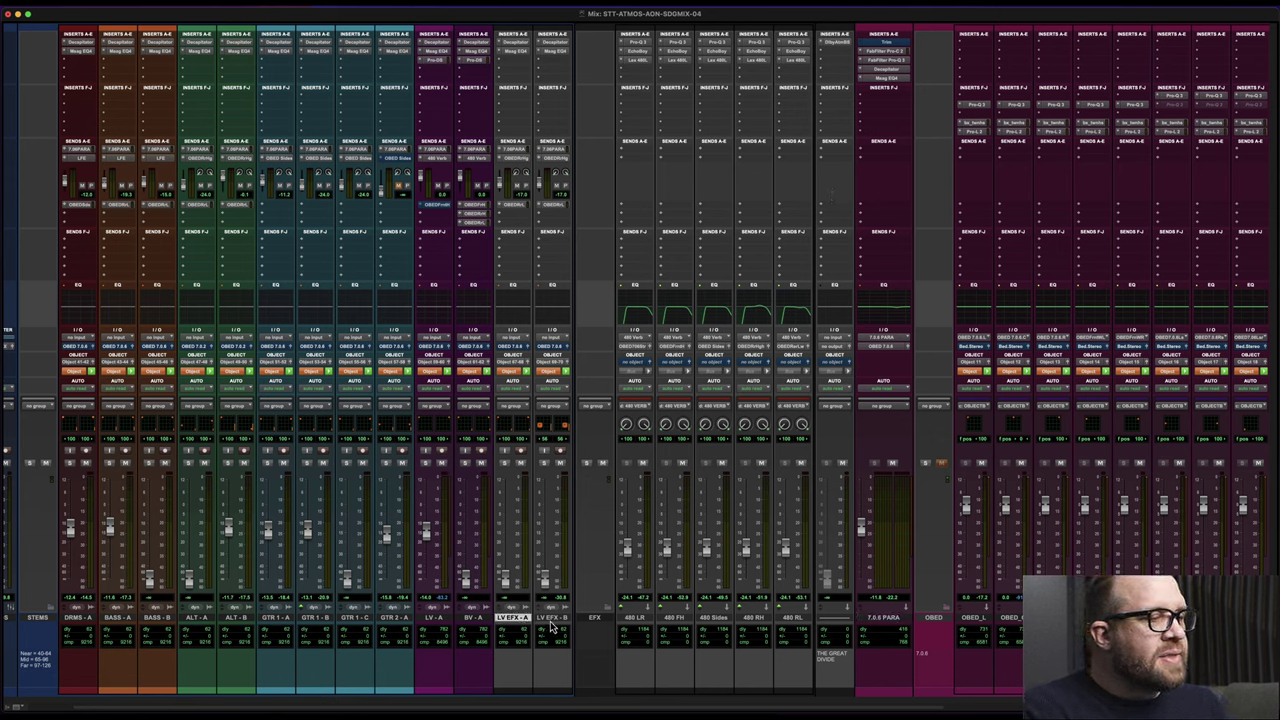
left_click(550, 618, "shift")
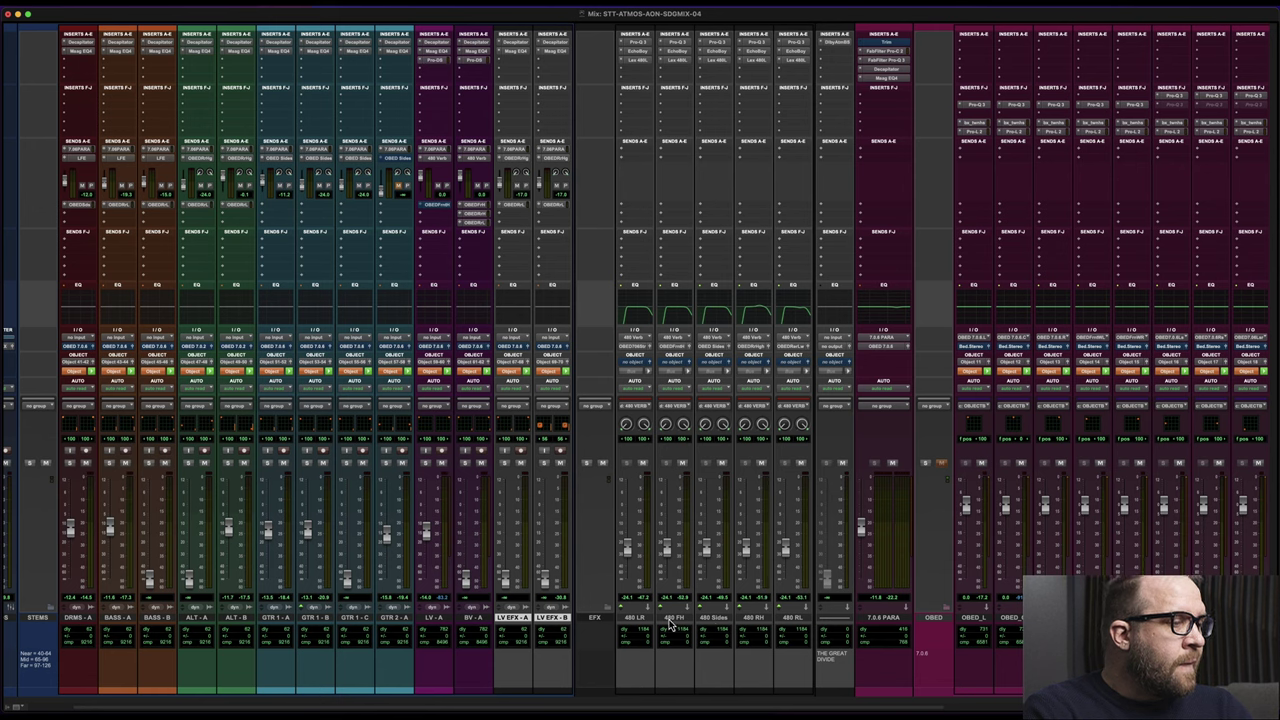
left_click(606, 619)
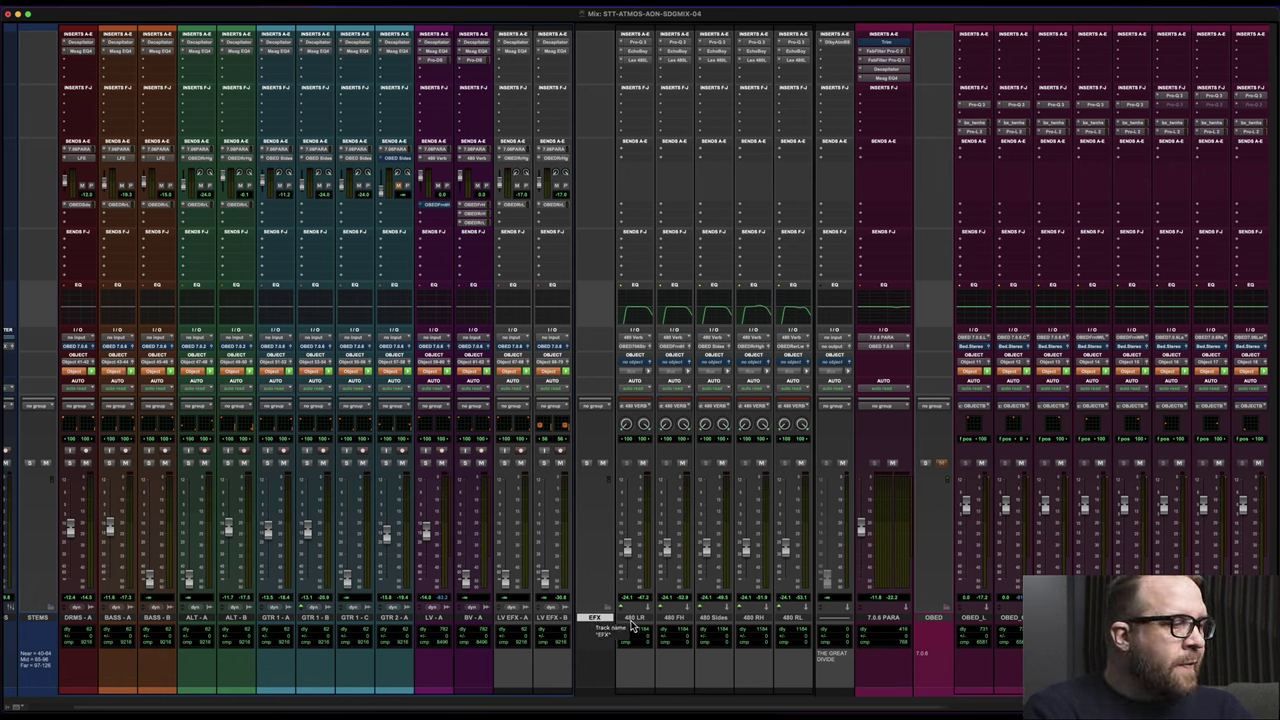
left_click(635, 619)
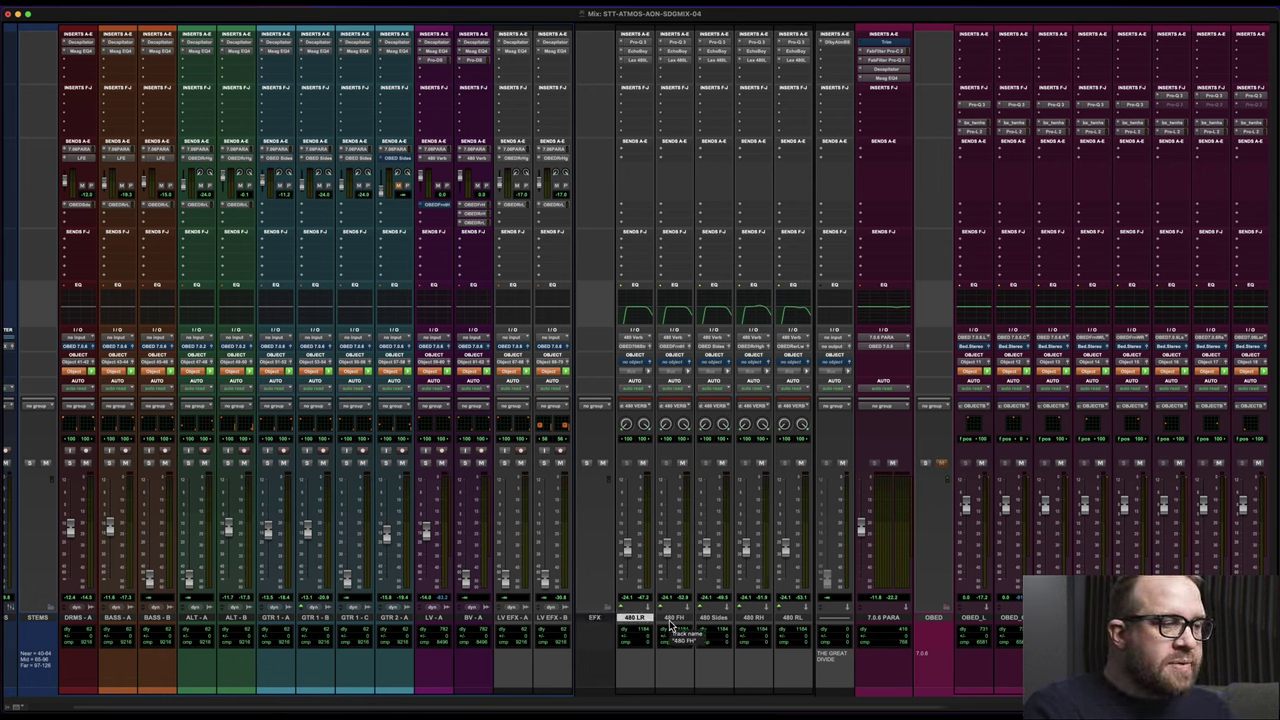
left_click(672, 619, "shift")
left_click(703, 619, "shift")
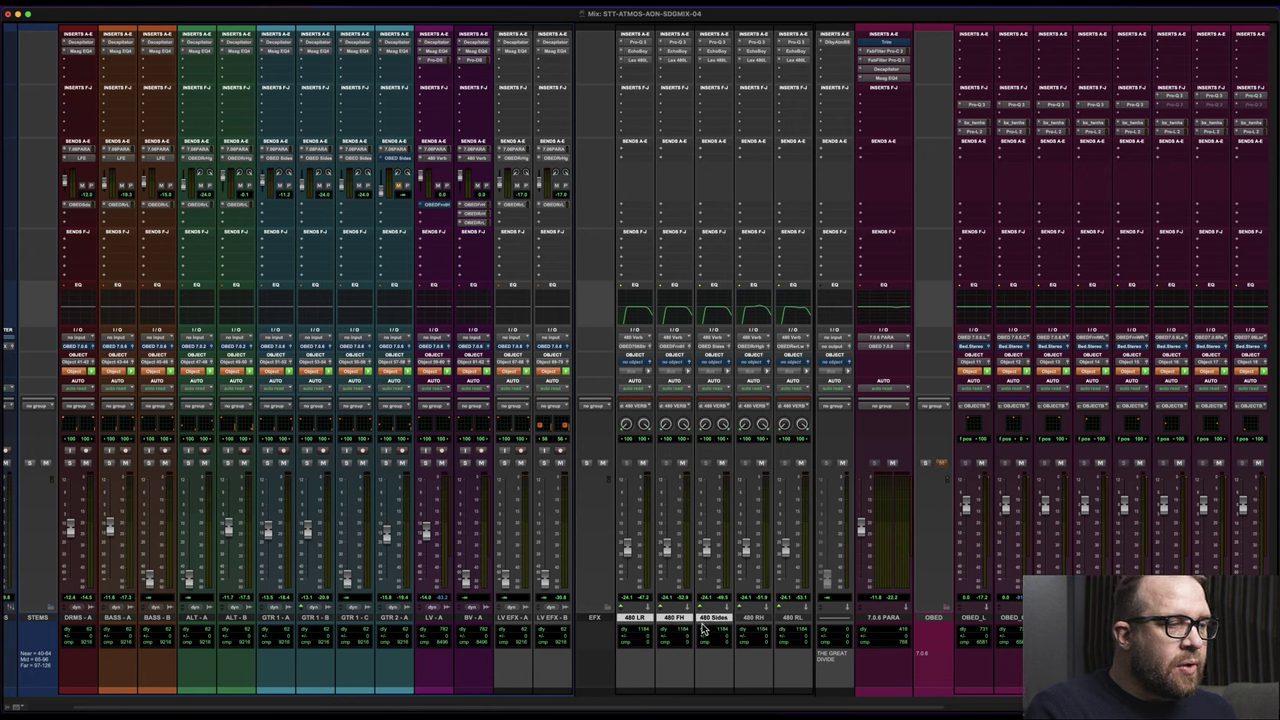
left_click(755, 619, "shift")
left_click(785, 619, "shift")
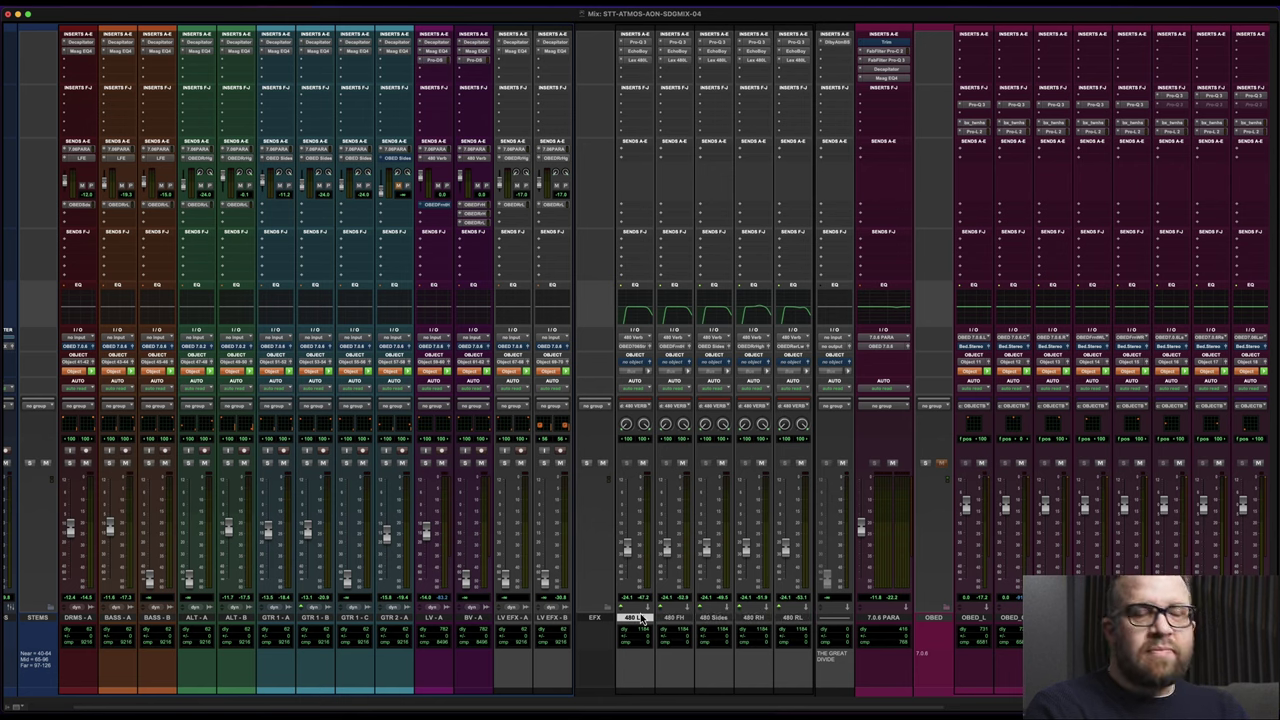
left_click(641, 41)
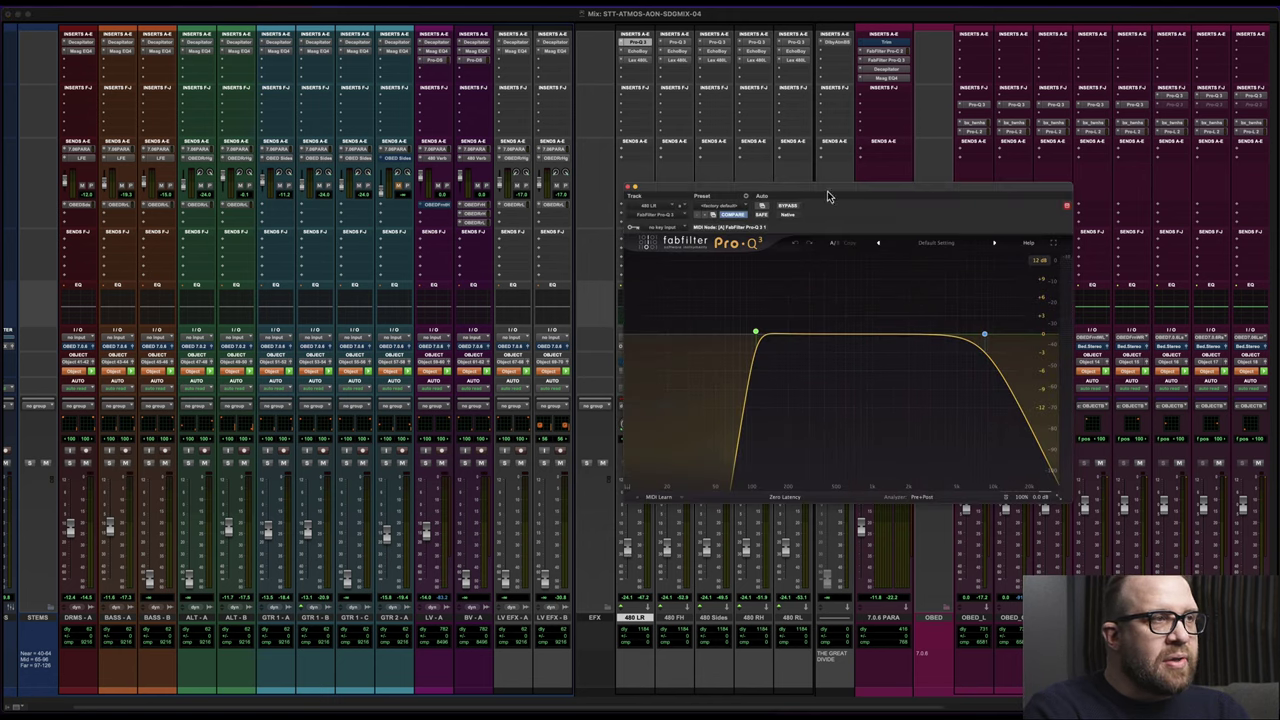
left_click_drag(827, 196, 931, 162)
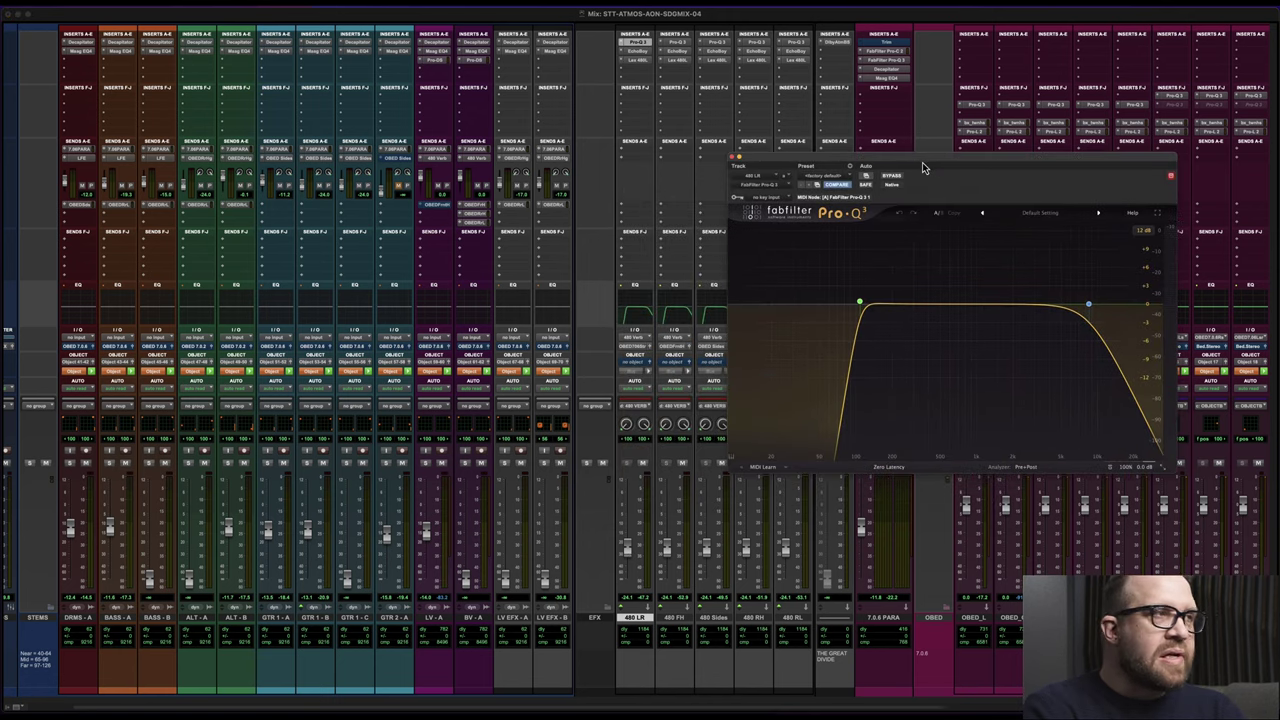
left_click(735, 158)
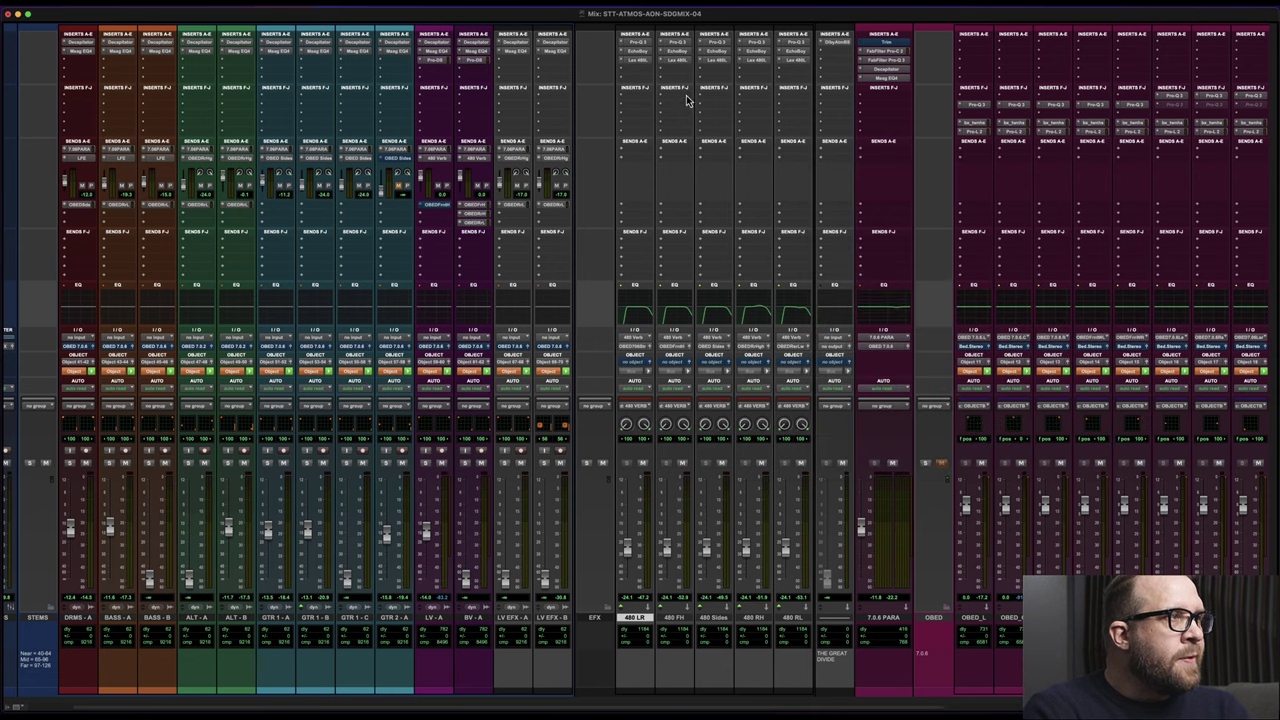
left_click(649, 54)
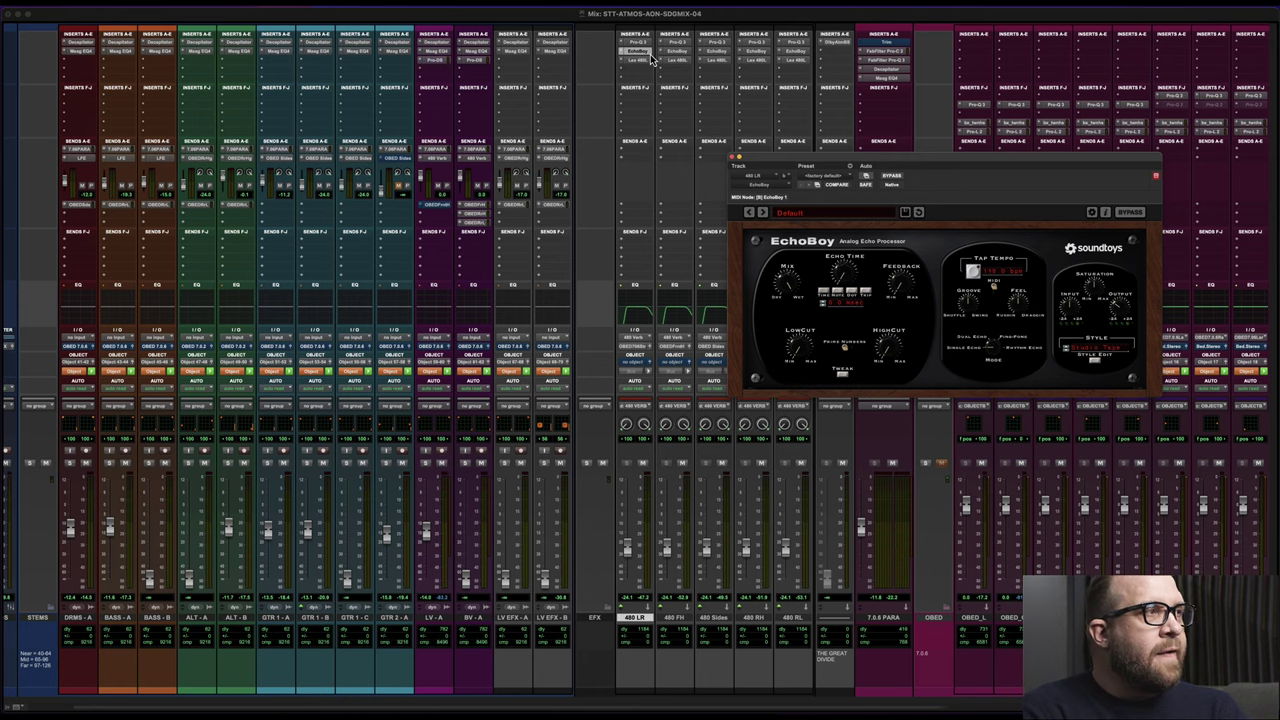
- Open the 480 LR Lexicon 480L and EchoBoy windows, placing the Lexicon below EchoBoy
left_click(736, 158)
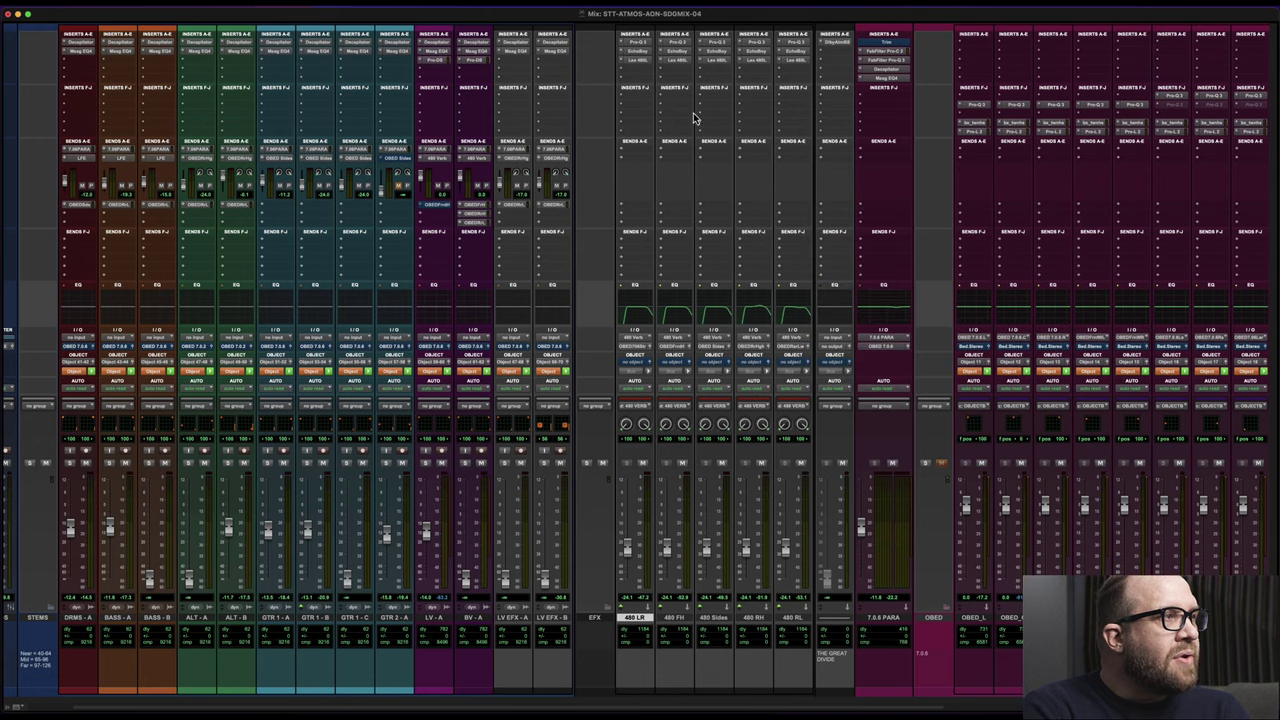
left_click(640, 61)
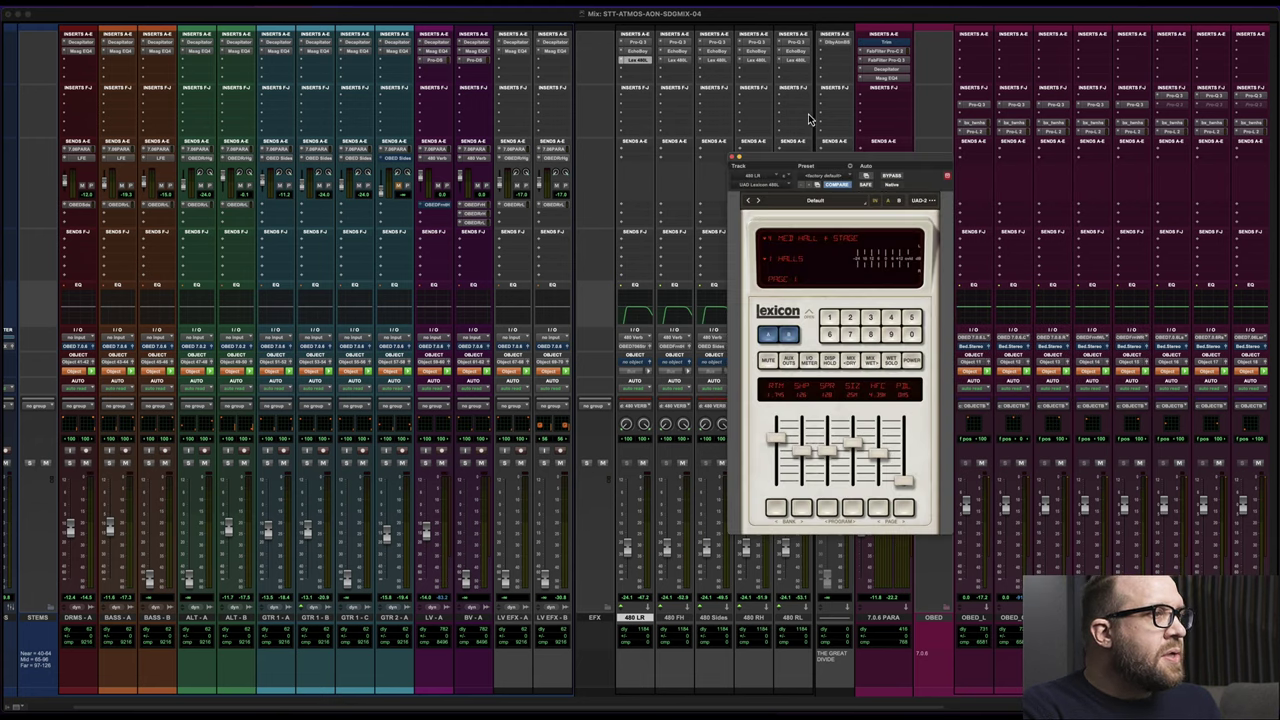
left_click_drag(864, 164, 1090, 138)
left_click(644, 53)
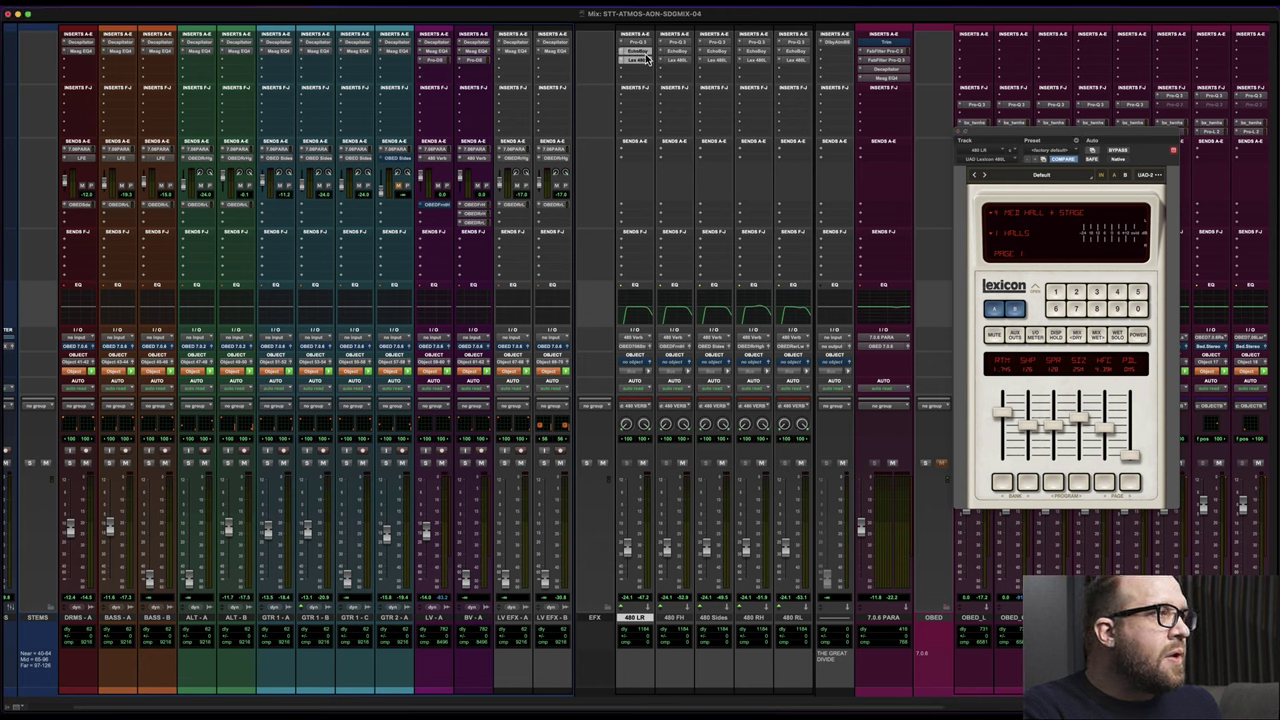
left_click_drag(390, 20, 541, 83)
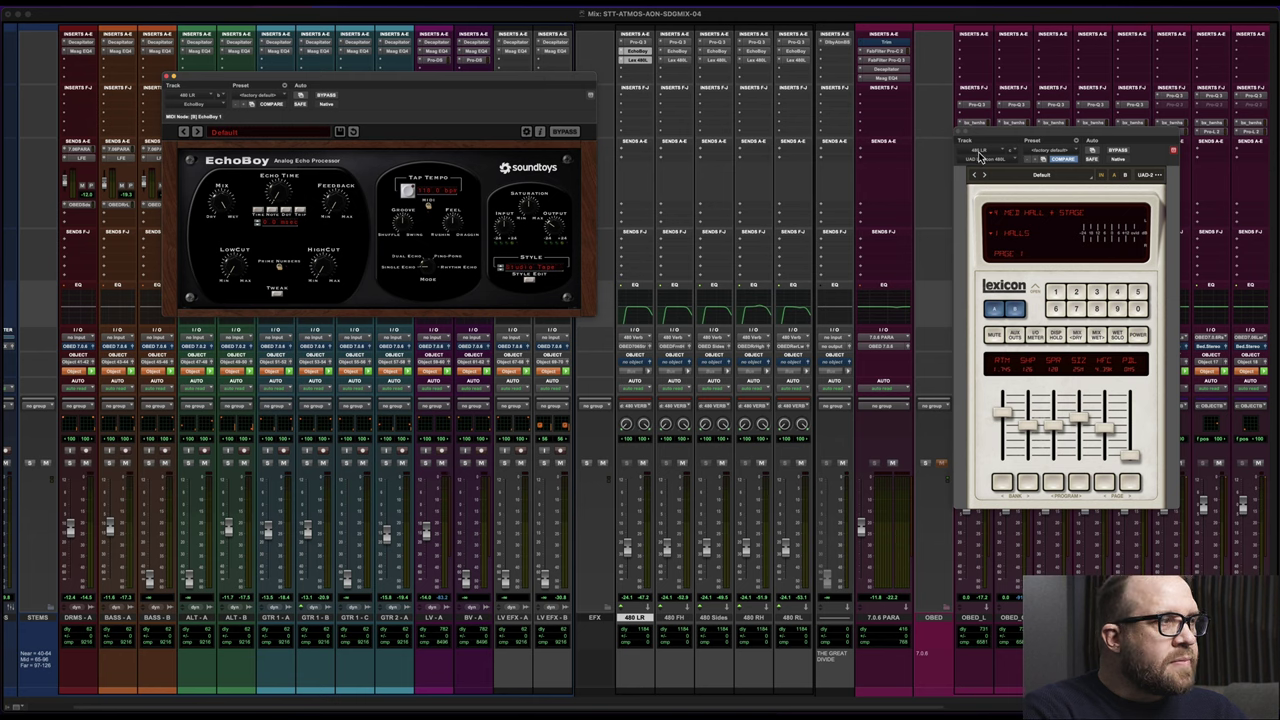
left_click_drag(1085, 136, 493, 328)
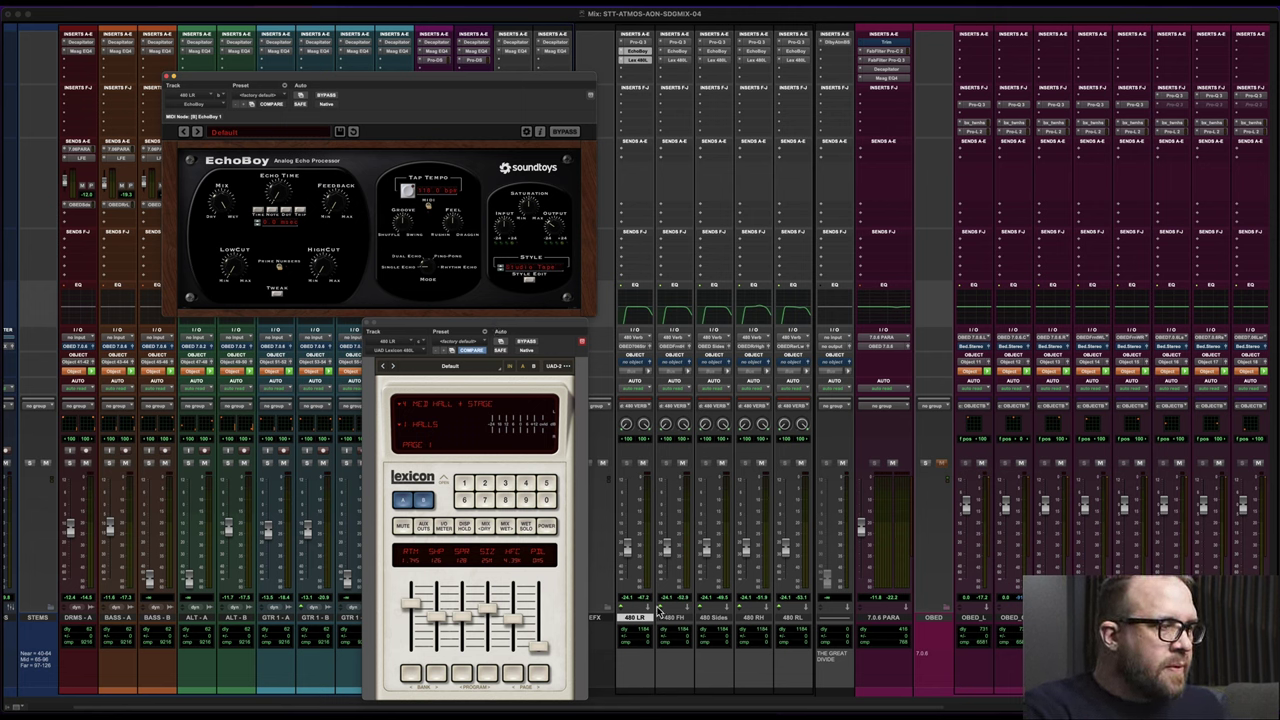
- Select tracks 480 FH through 480 RL and move both plugin windows to the left edge
left_click_drag(682, 627, 799, 626)
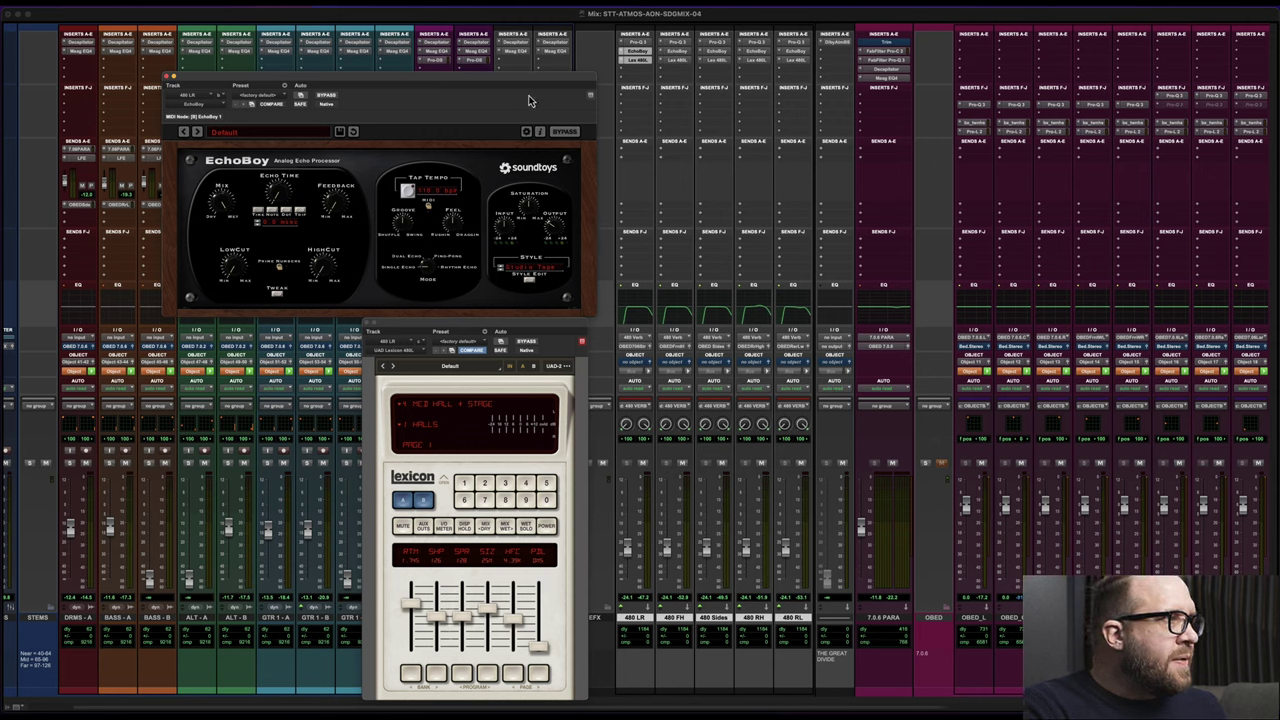
left_click_drag(518, 77, 359, 12)
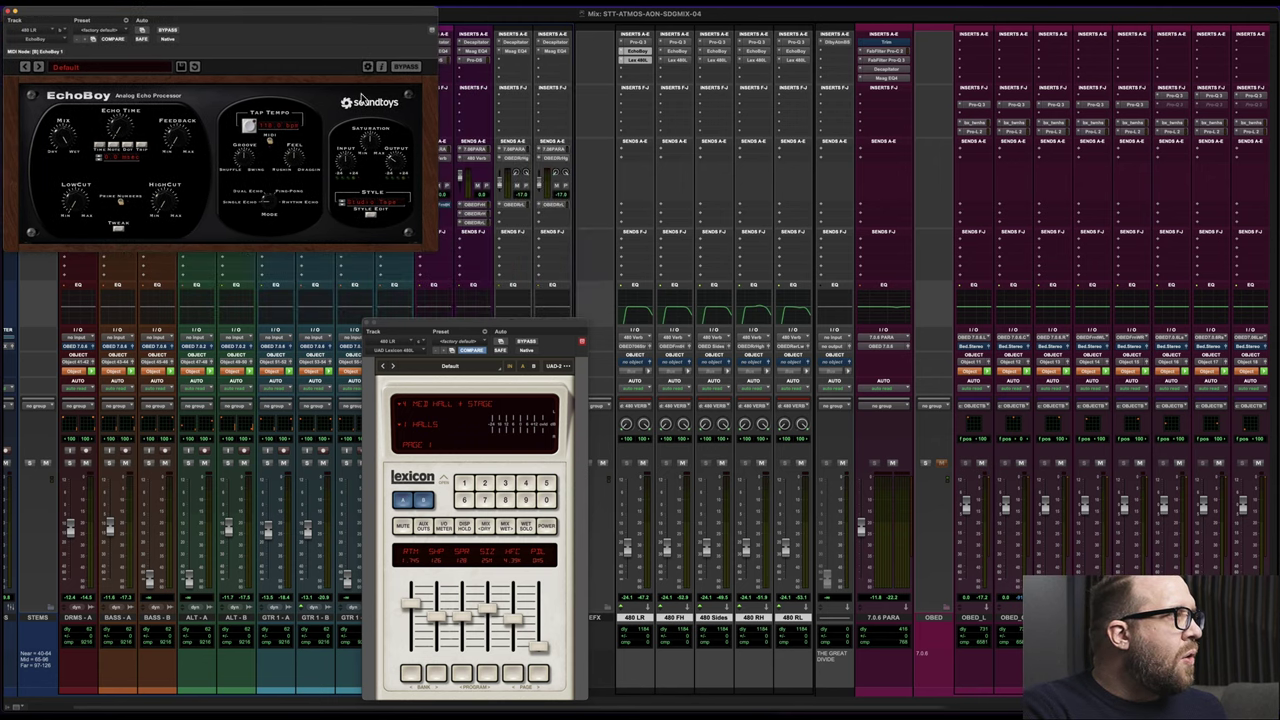
left_click_drag(488, 330, 131, 263)
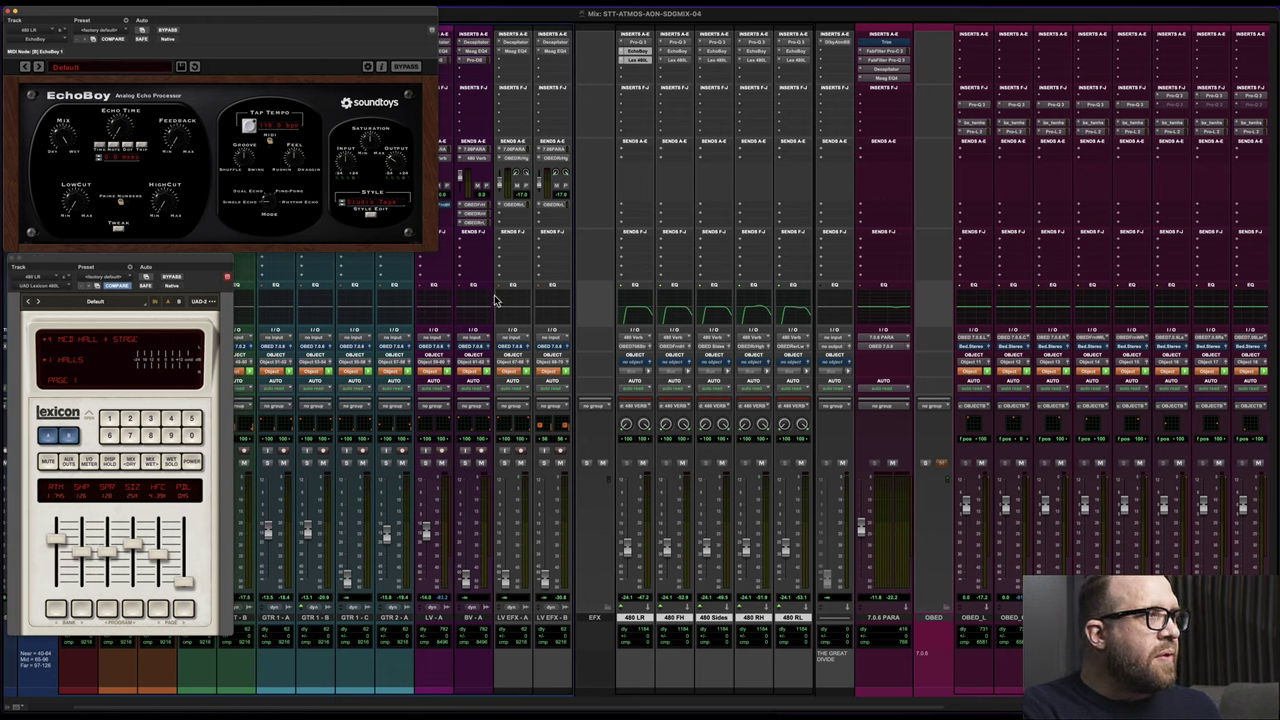
- Open the 480 FH EchoBoy and Lexicon beside the 480 LR ones, then close both Lexicon windows
left_click(676, 51)
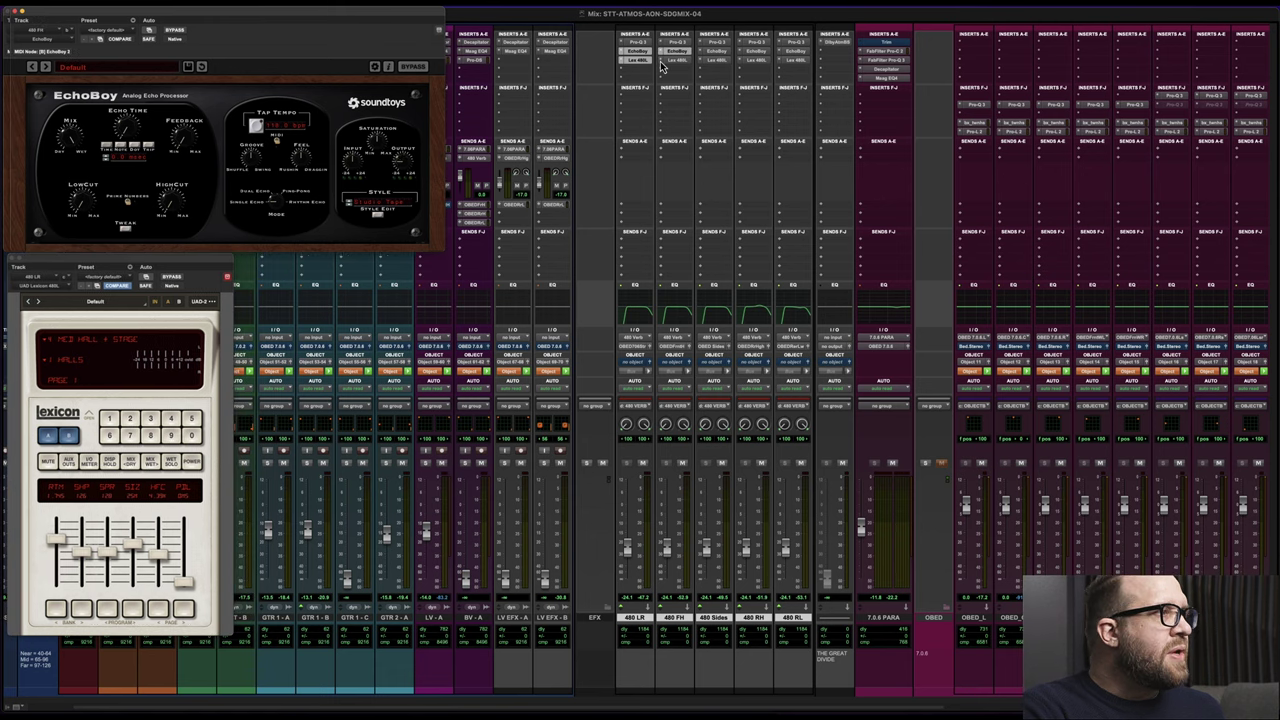
left_click_drag(383, 12, 594, 228)
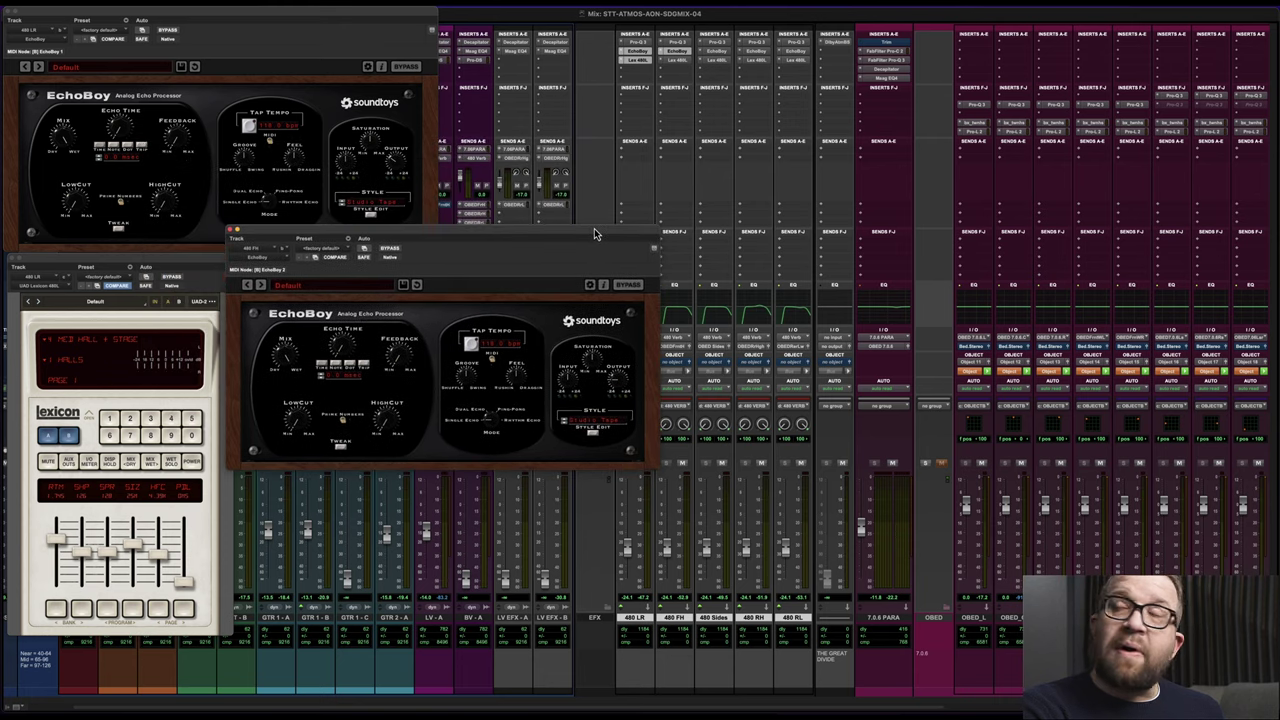
left_click(675, 62)
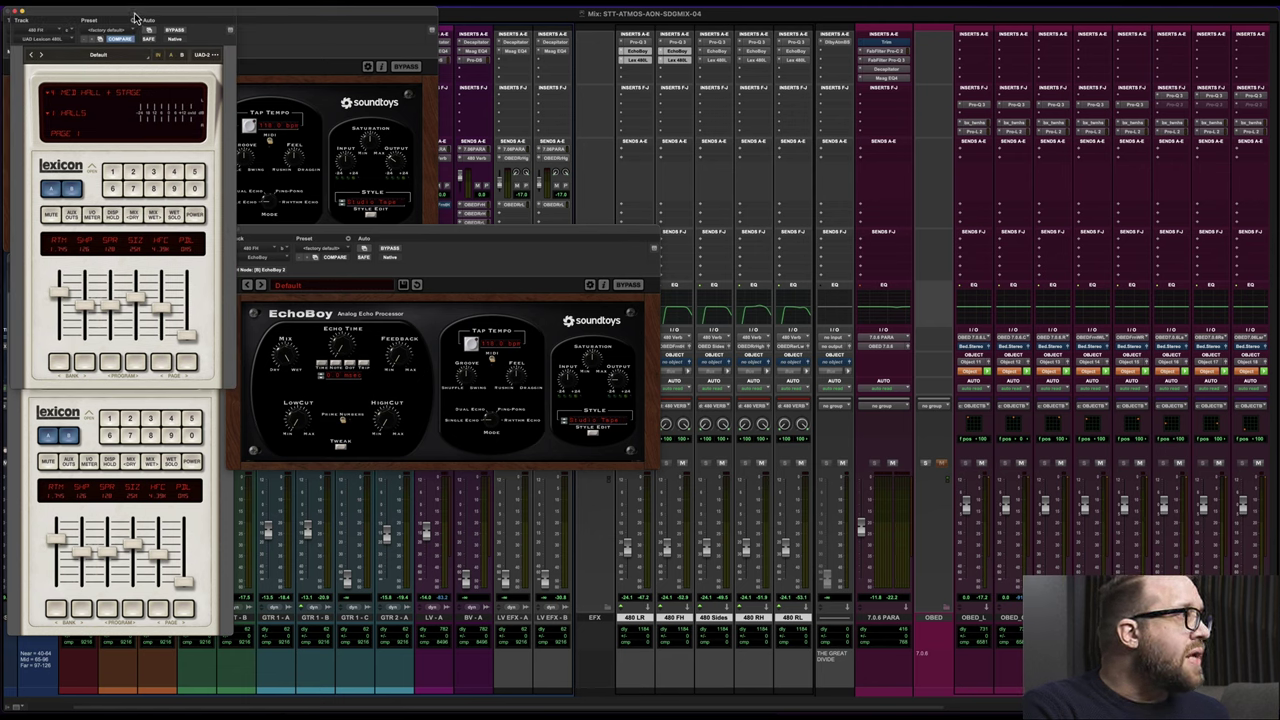
left_click_drag(133, 20, 340, 265)
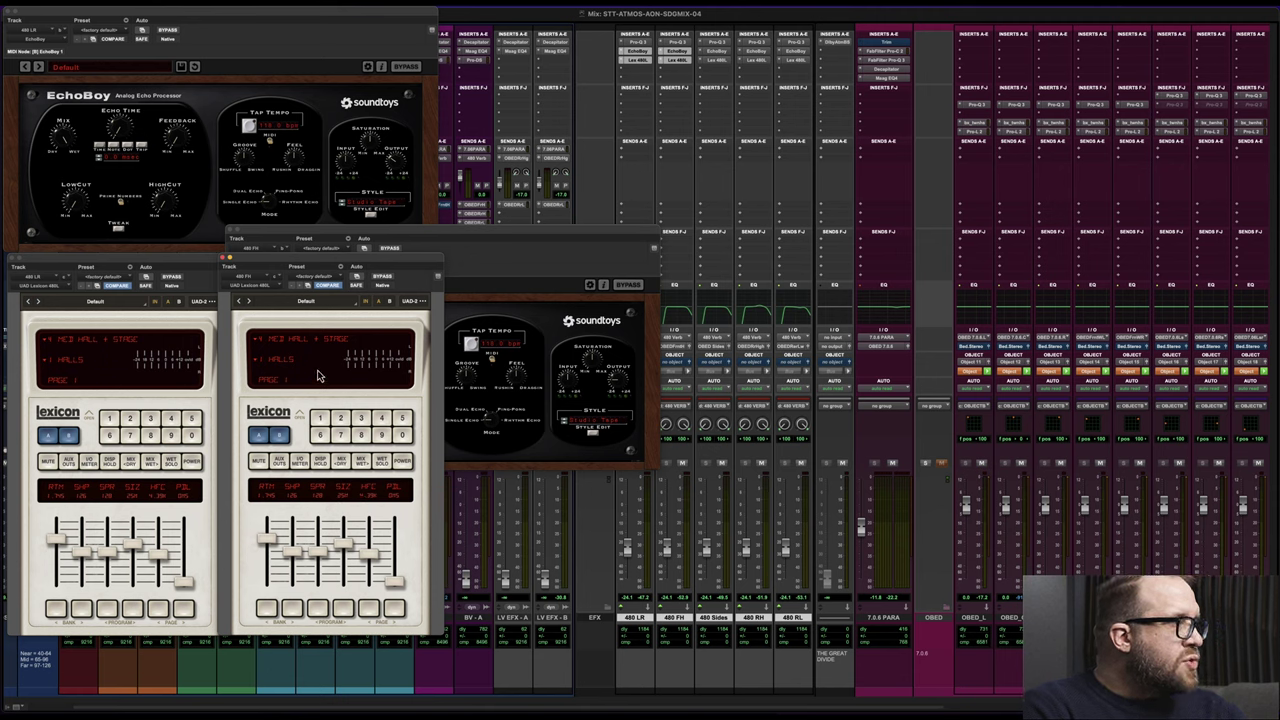
left_click(224, 259)
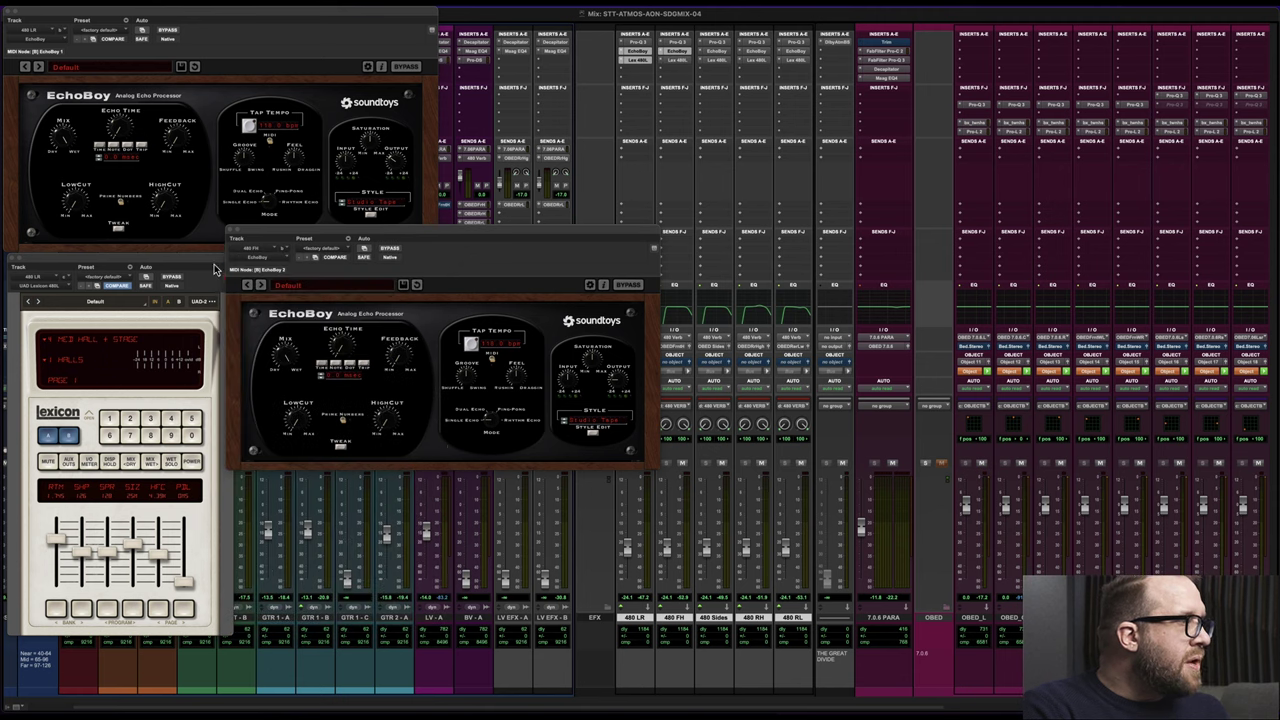
left_click(14, 259)
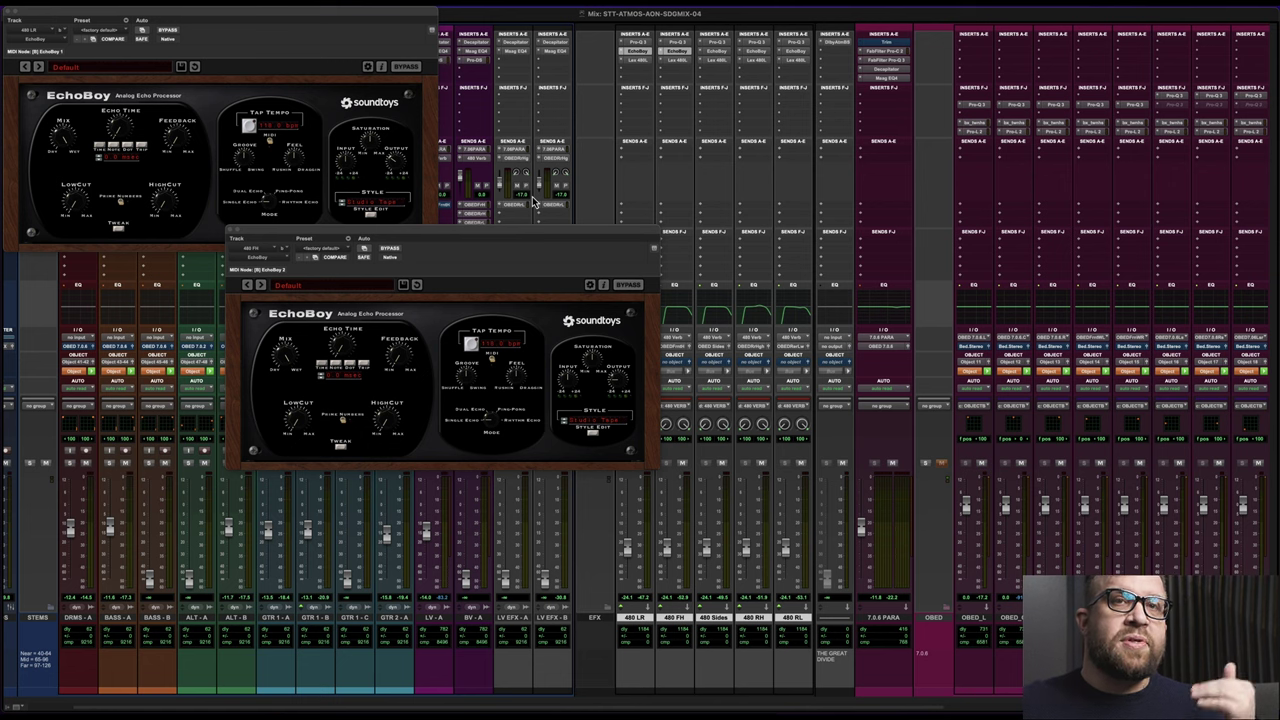
- Open and arrange the EchoBoy windows for 480 Sides, 480 RH and 480 RL
left_click(720, 50)
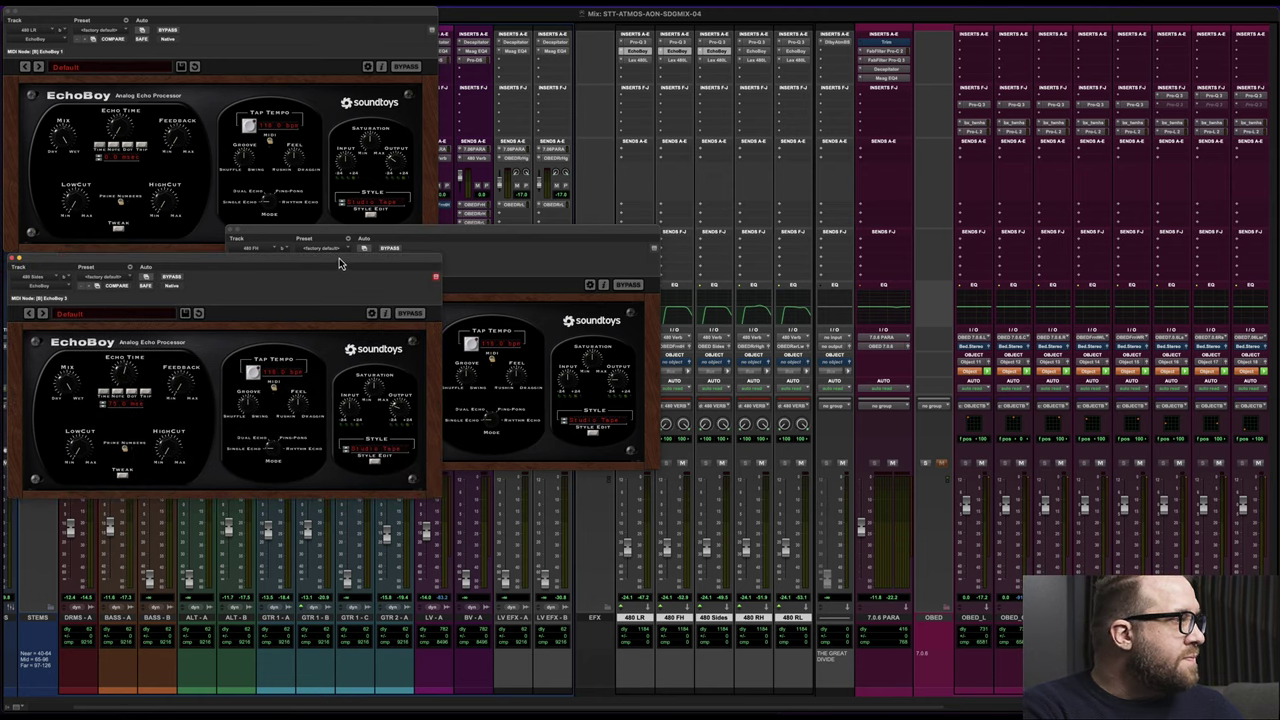
left_click_drag(338, 263, 1151, 130)
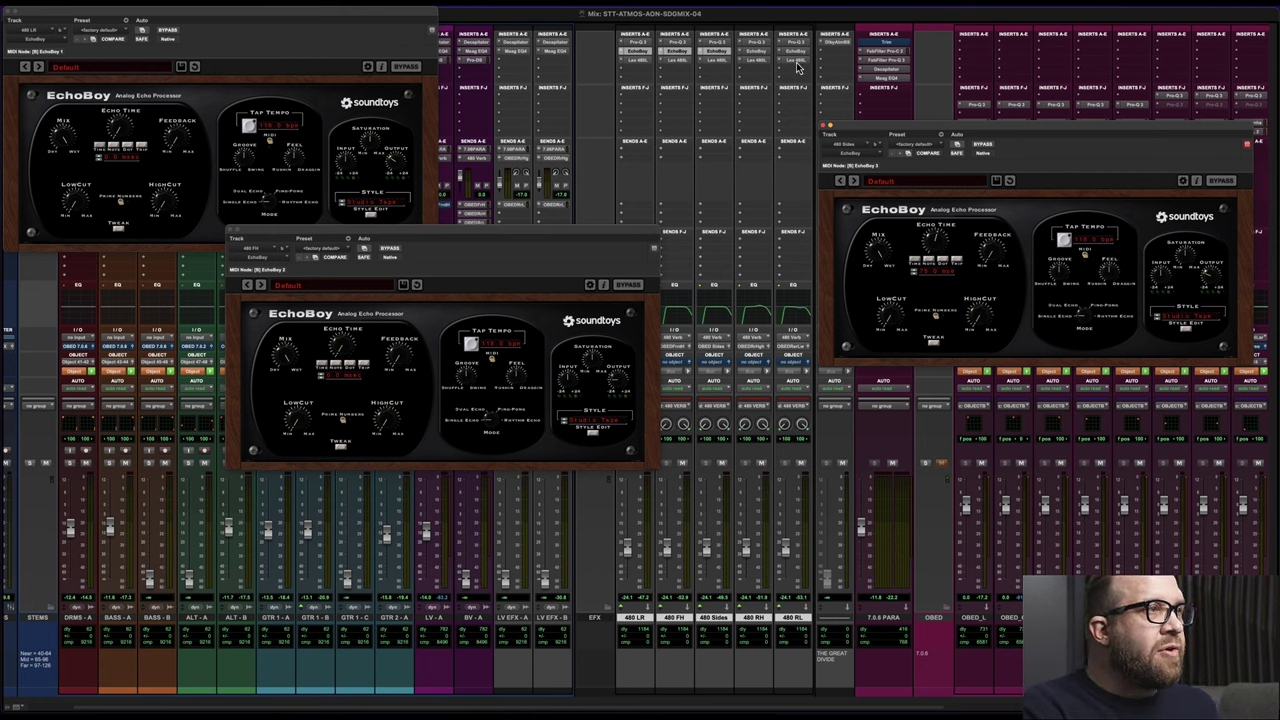
left_click(757, 54)
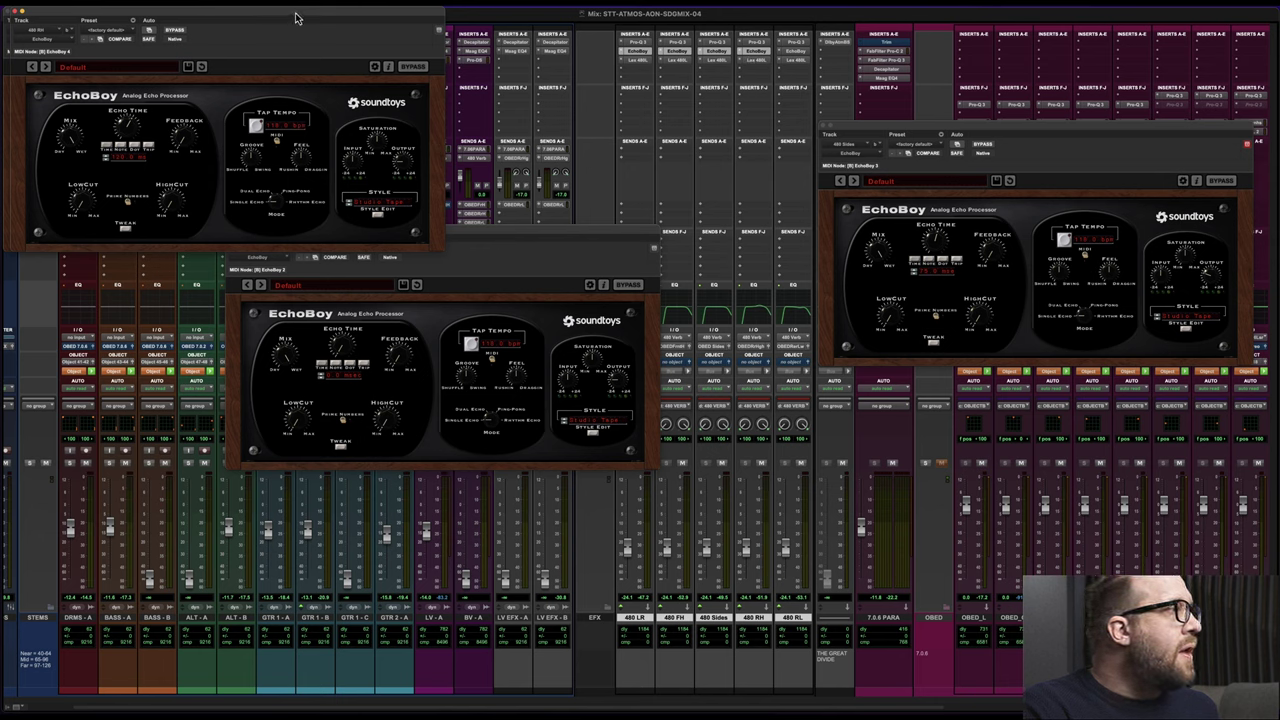
left_click_drag(300, 18, 1107, 392)
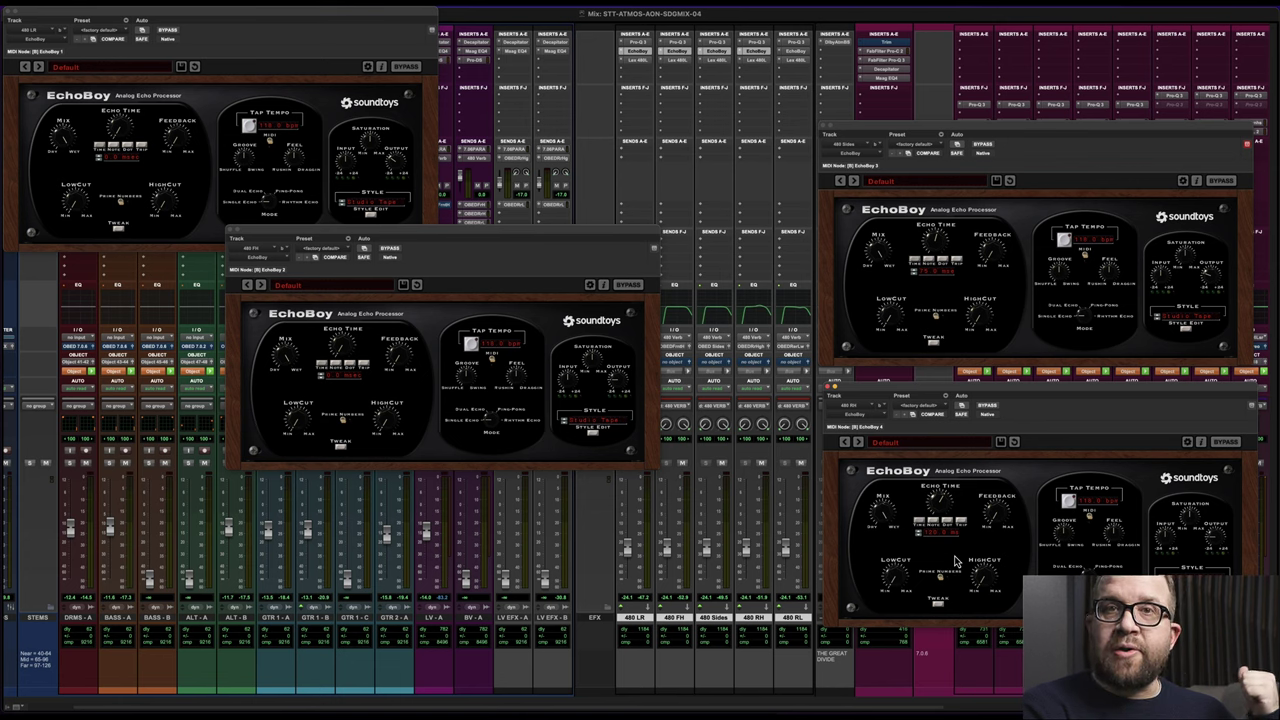
left_click(797, 51)
left_click_drag(285, 20, 402, 399)
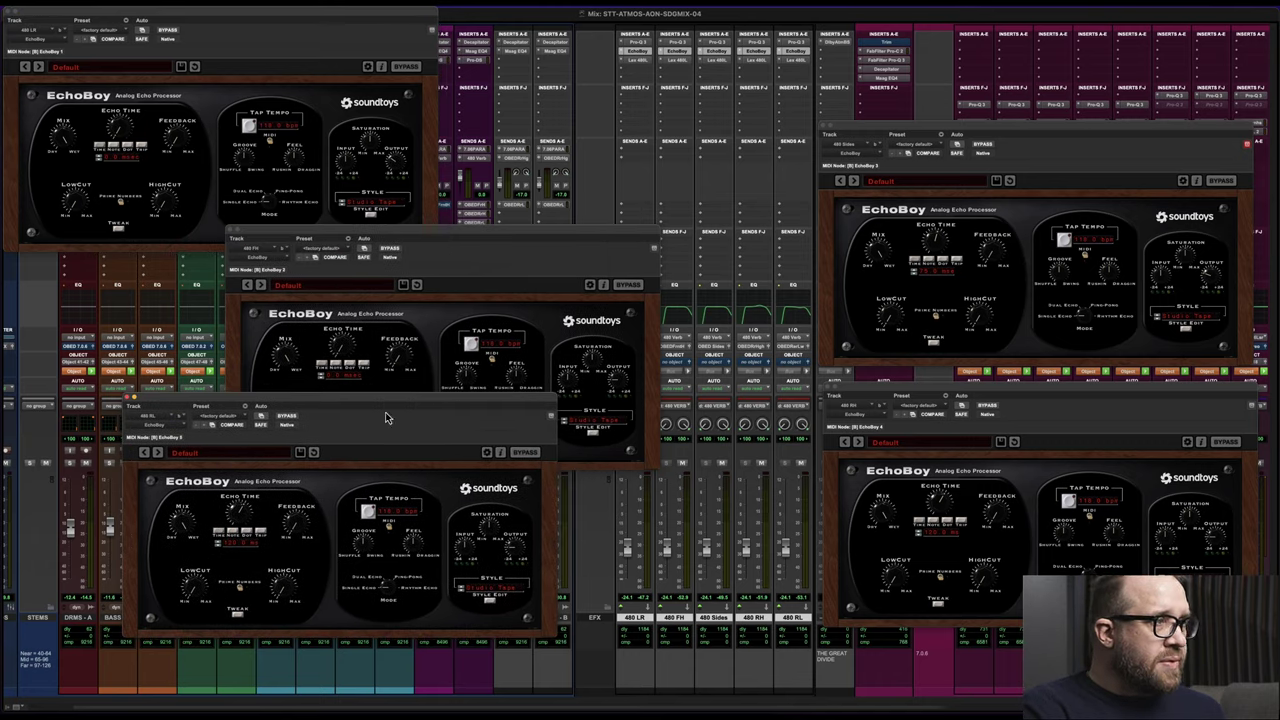
- Close the 480 RL, 480 FH and 480 LR EchoBoy windows
left_click(127, 399)
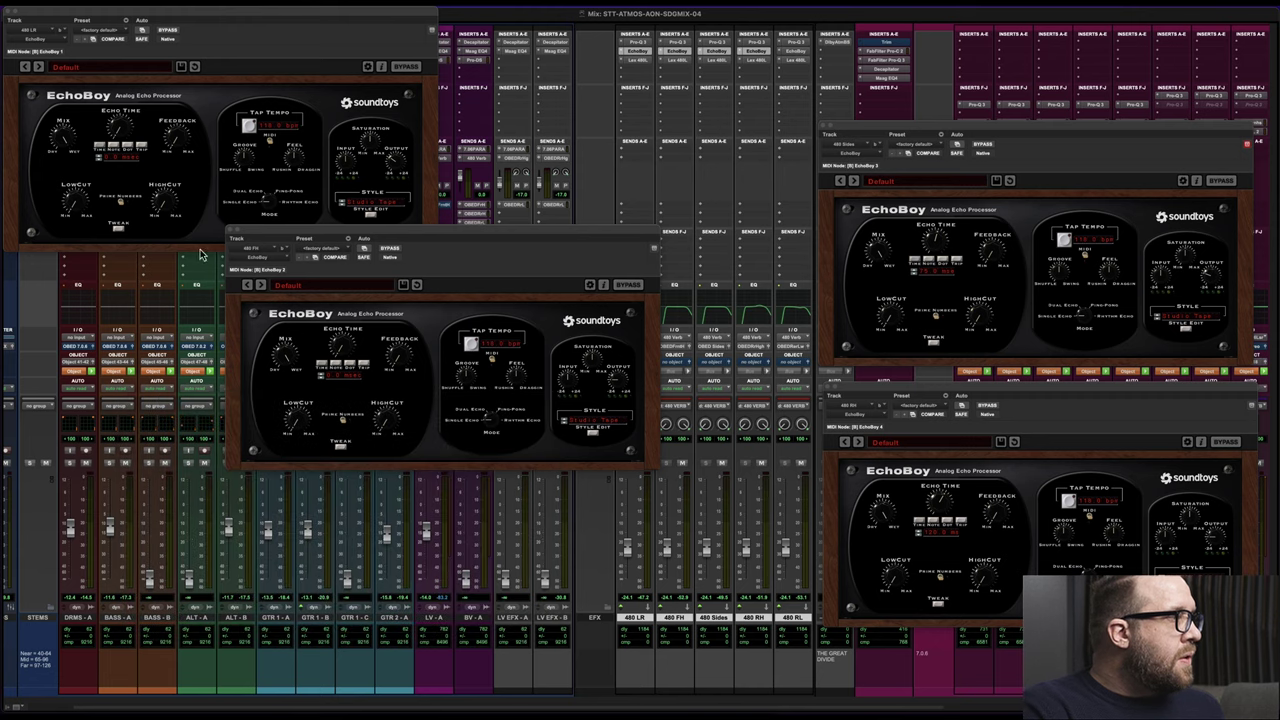
left_click(231, 232)
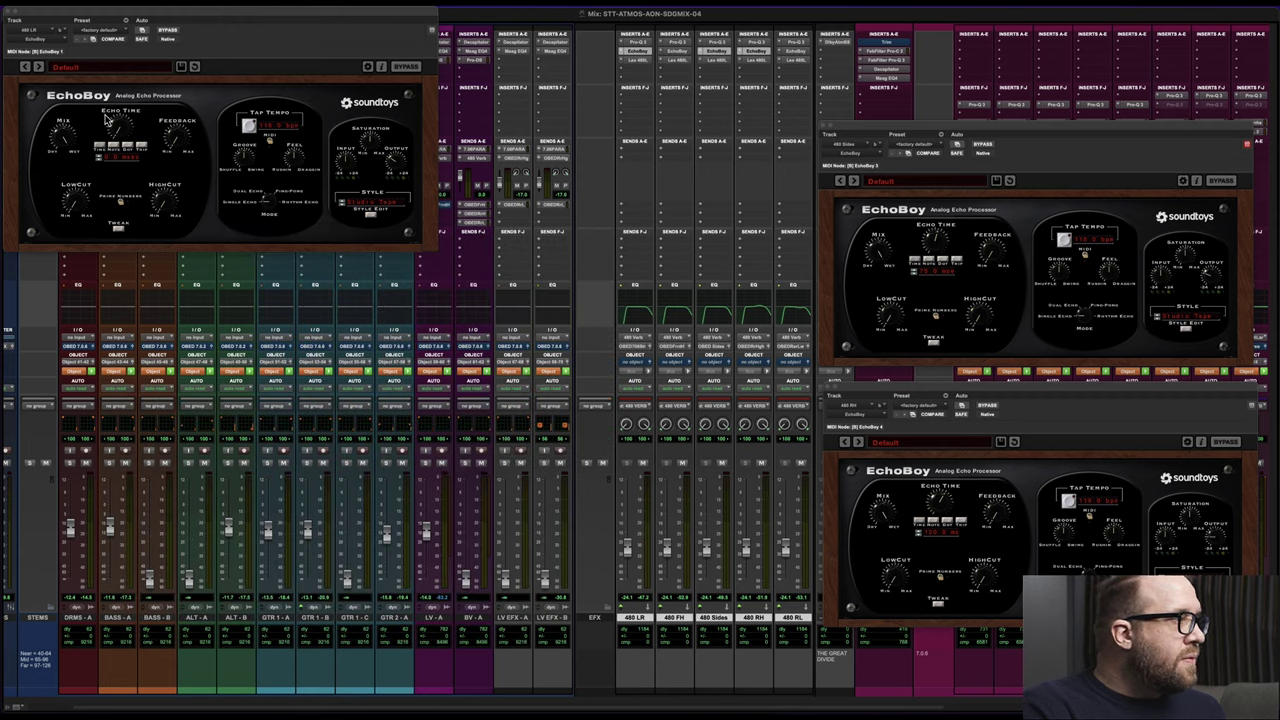
left_click(8, 13)
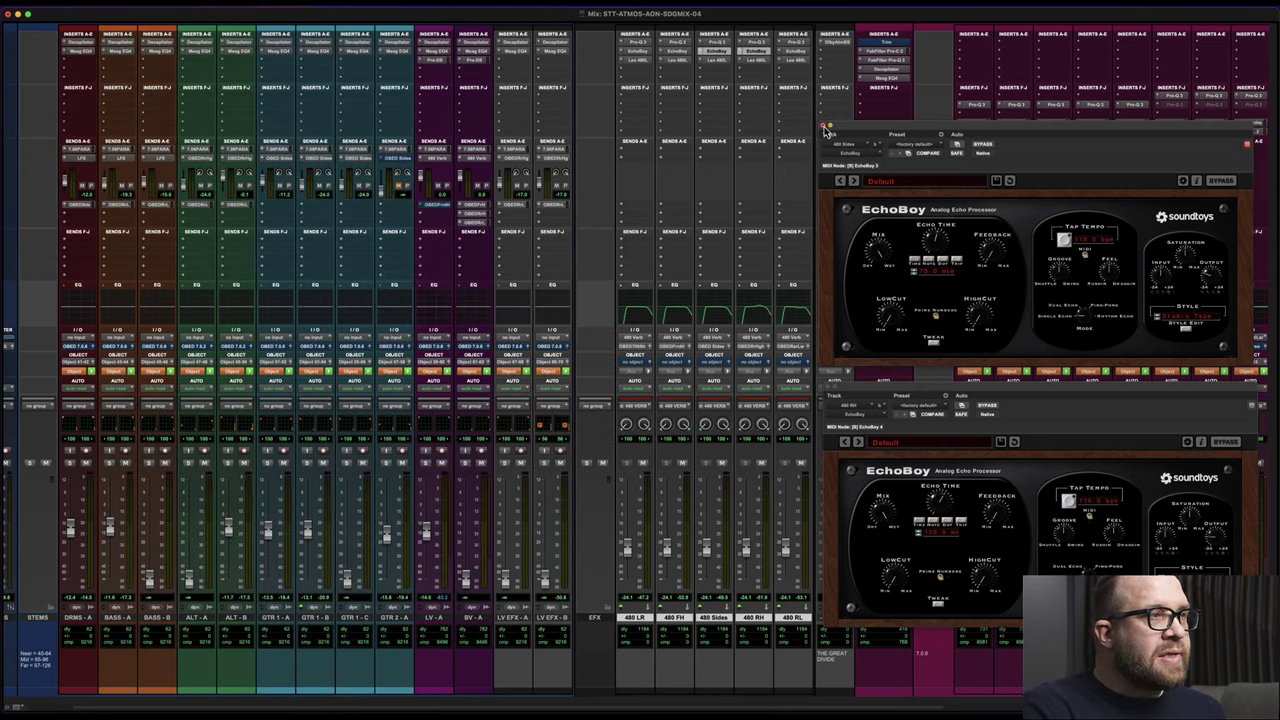
- Close the 480 Sides and 480 RH EchoBoy windows
left_click(824, 129)
left_click(826, 396)
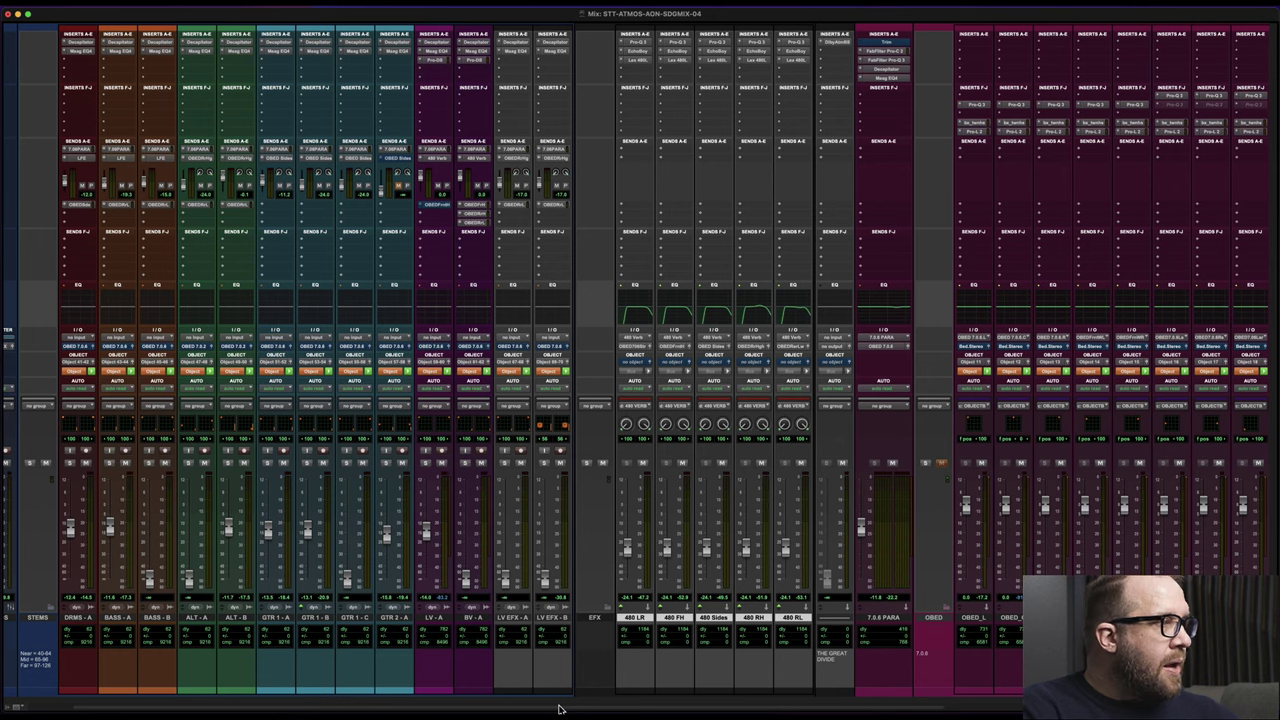
key("ctrl+shift+i")
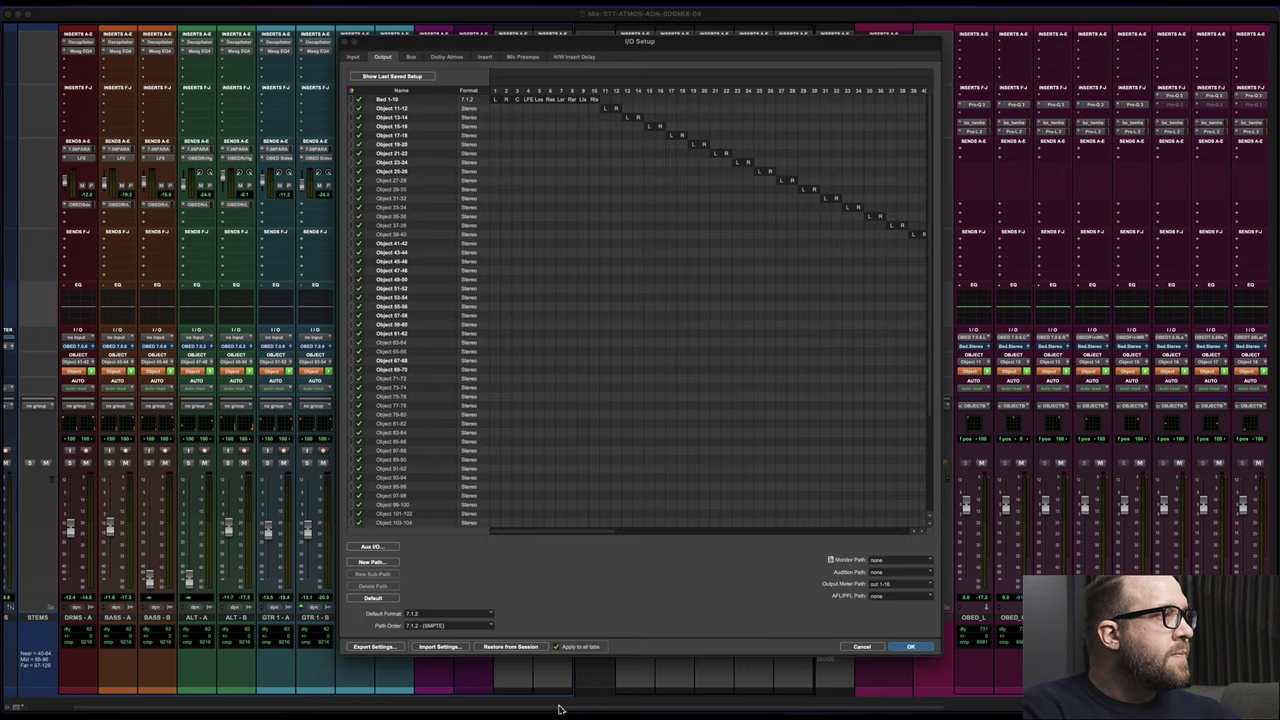
left_click(412, 57)
left_click_drag(420, 49, 641, 55)
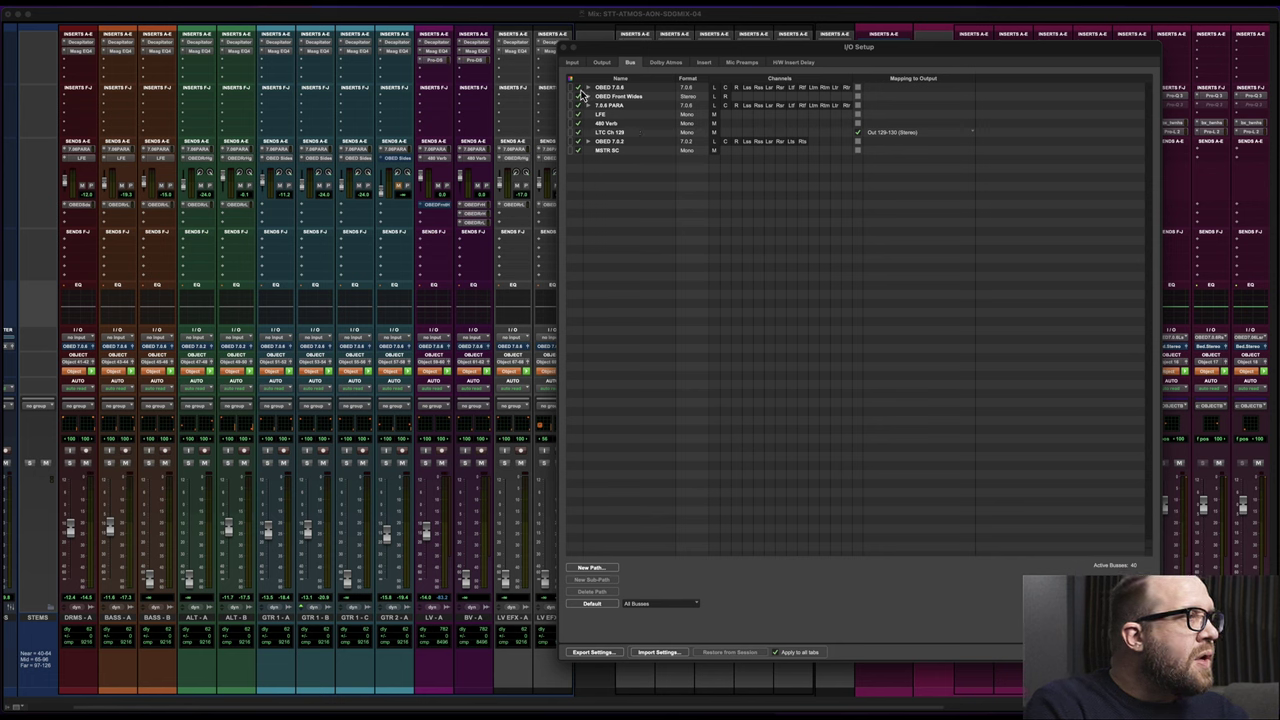
left_click(588, 88)
left_click_drag(632, 50, 707, 53)
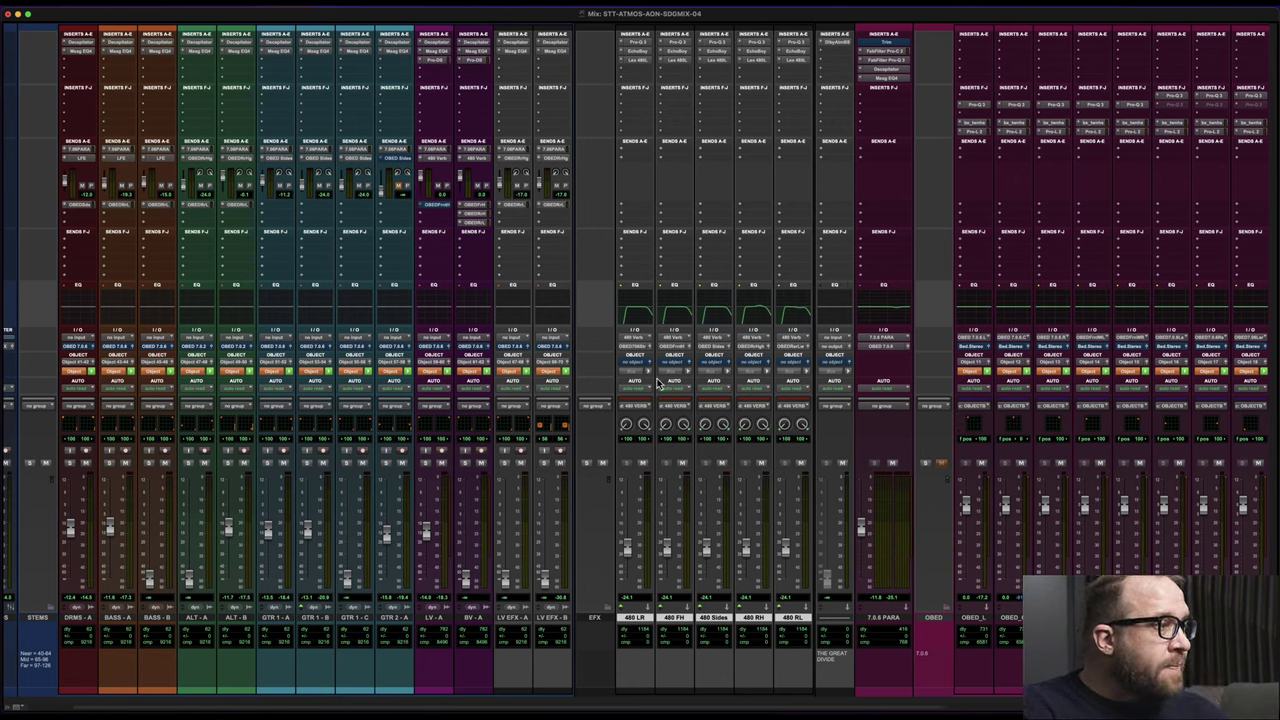
- Route the 480 LR reverb output to the OBED 7.0.6.Stereo sub-path
left_click(637, 353)
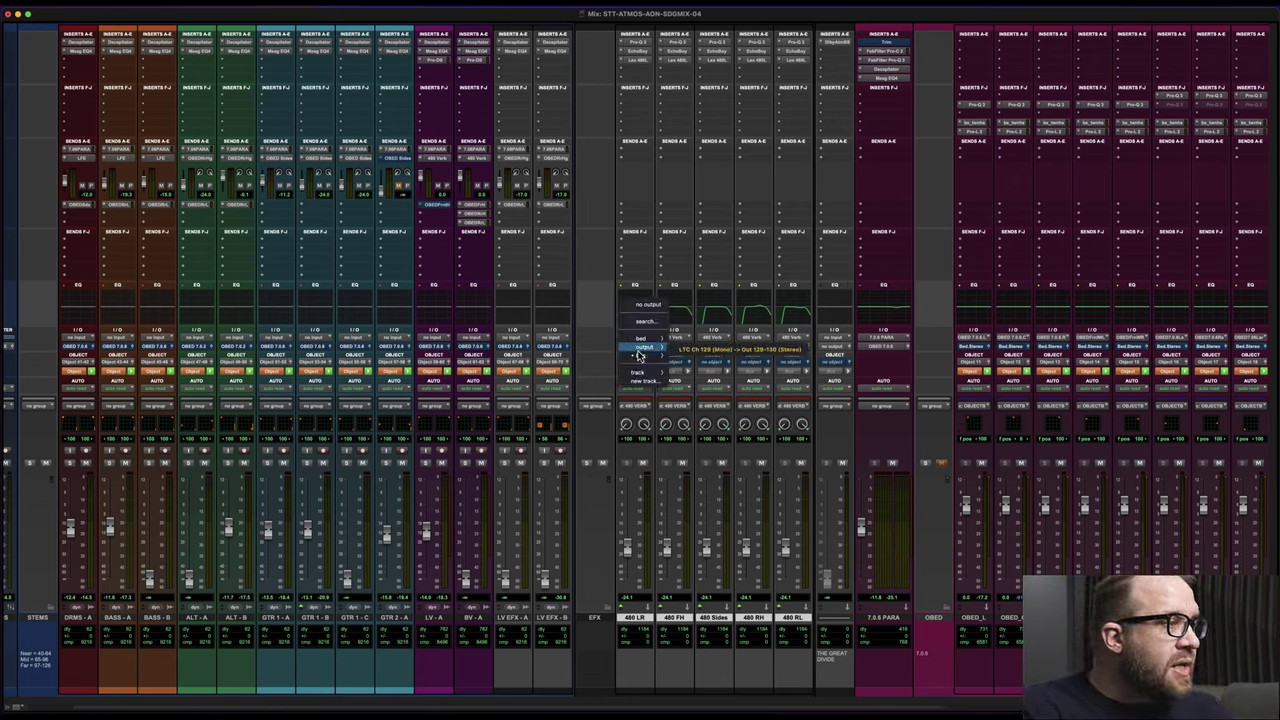
mouse_move(645, 361)
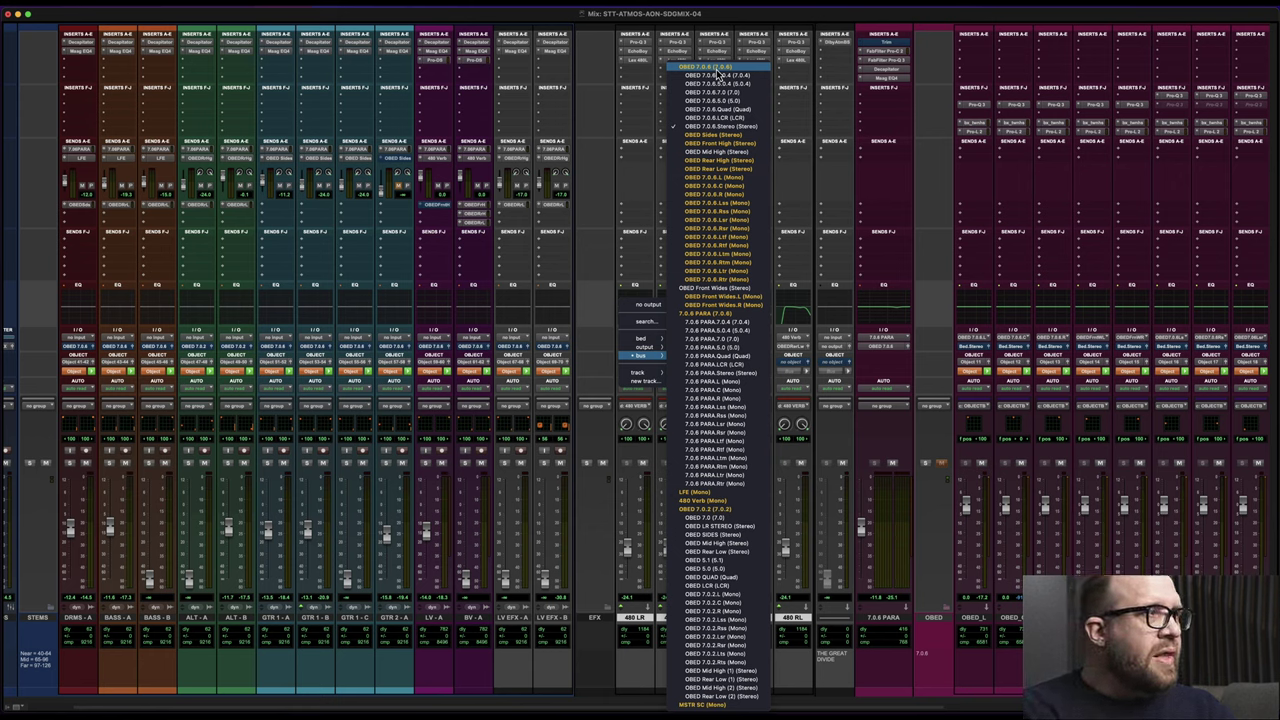
left_click(735, 222)
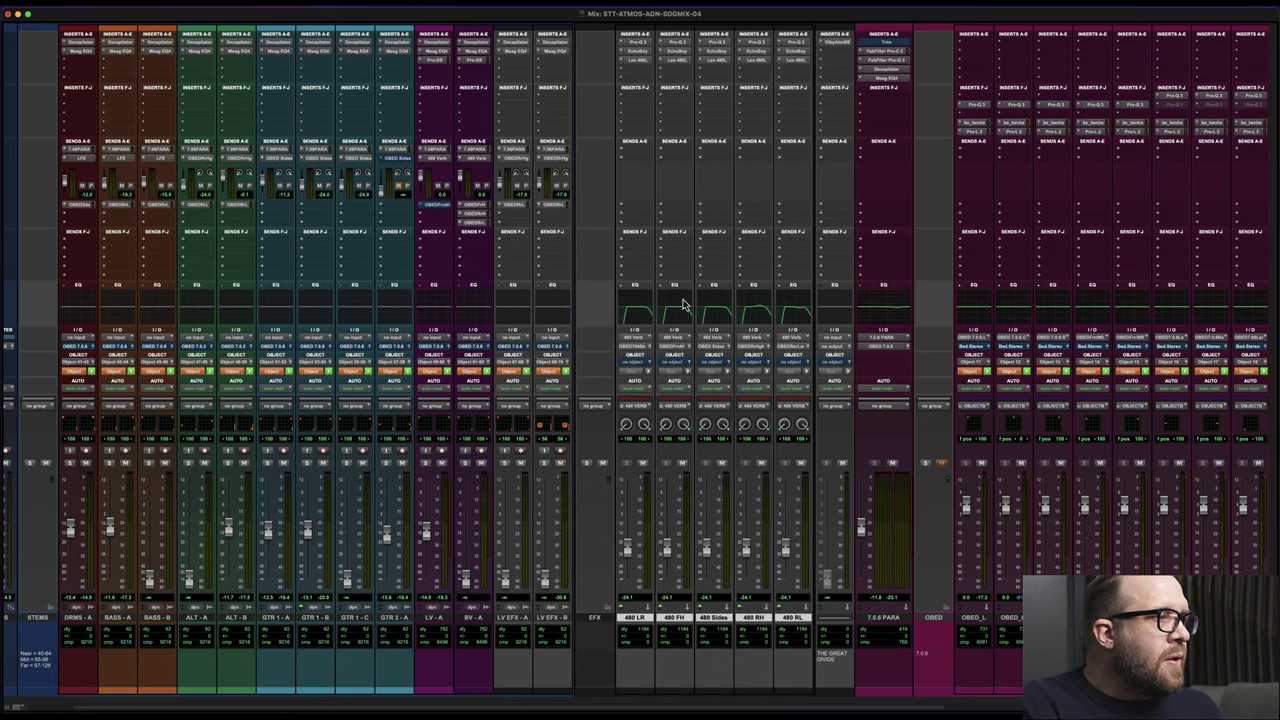
- Route the 480 FH reverb output to OBED Front High
left_click(678, 352)
mouse_move(680, 359)
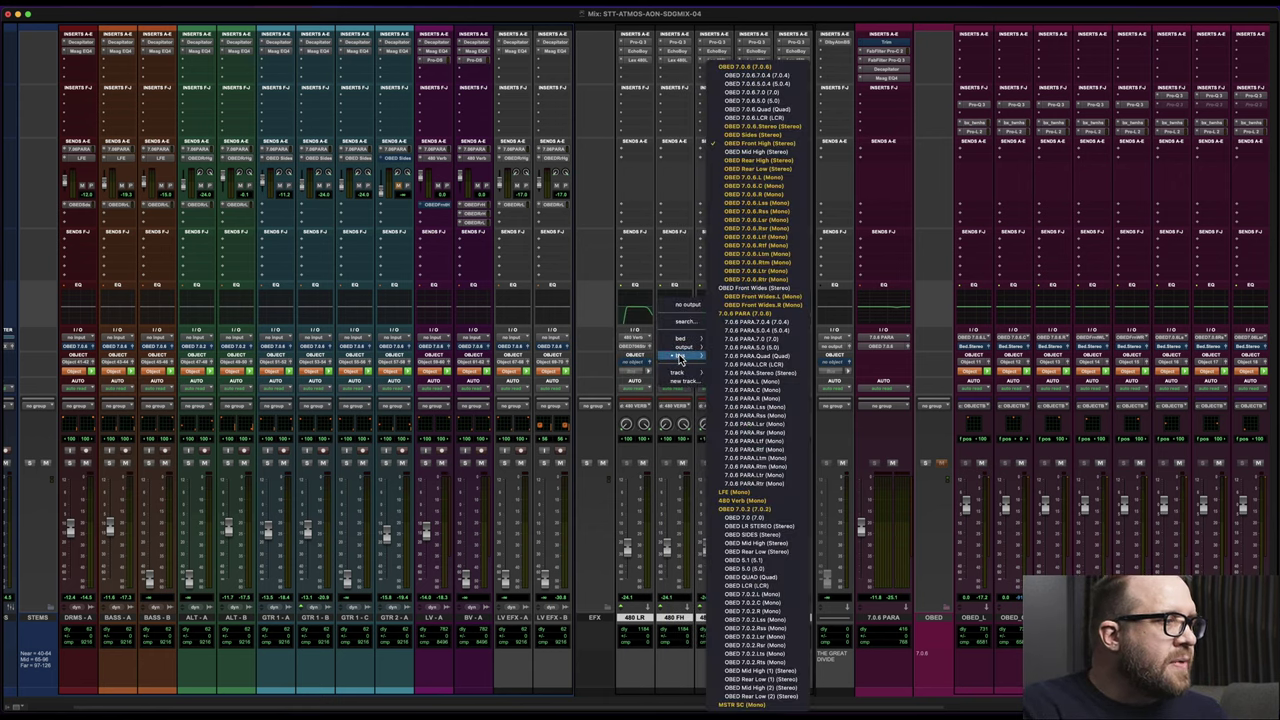
left_click(784, 146)
- Route the 480 Sides reverb output to OBED Sides
left_click(718, 352)
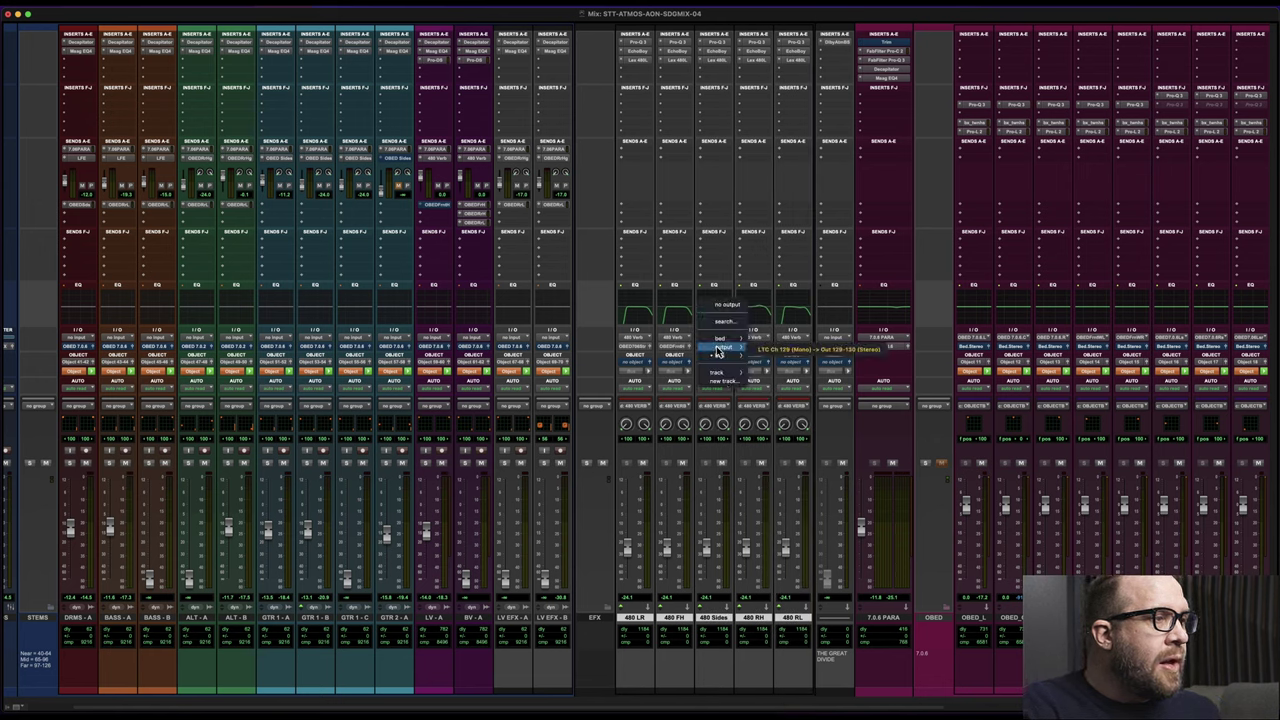
mouse_move(722, 356)
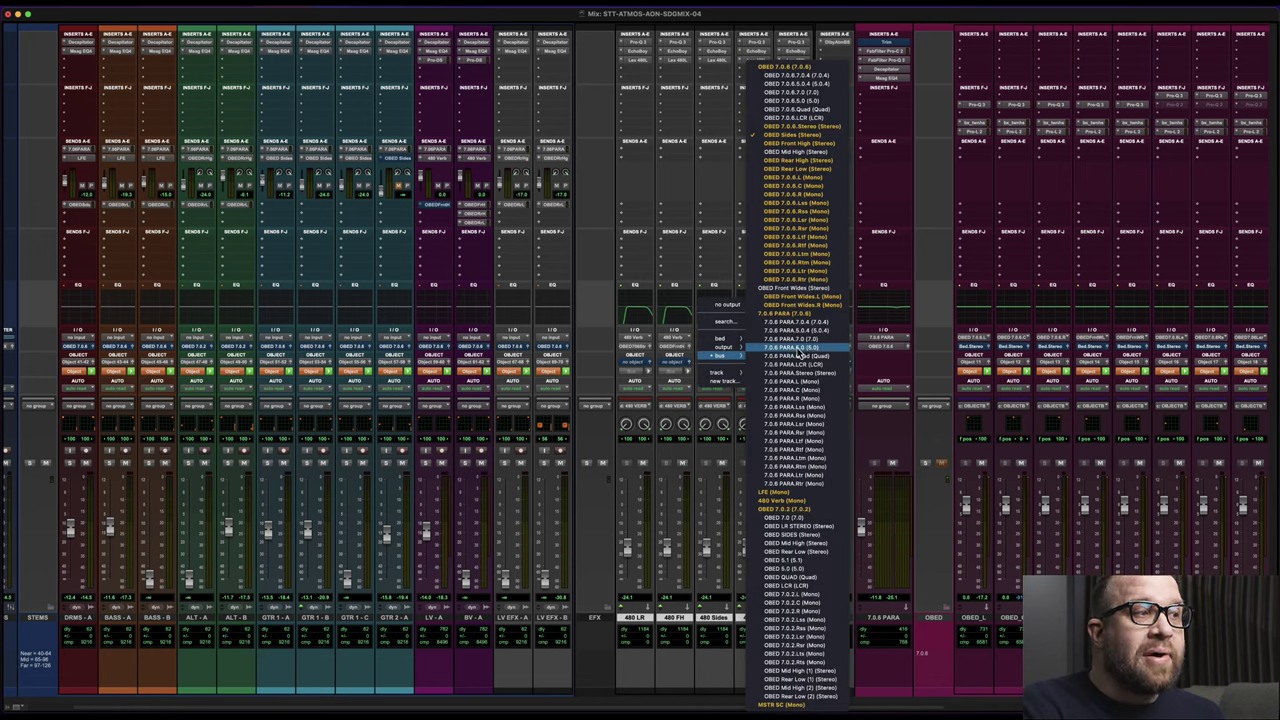
left_click(825, 134)
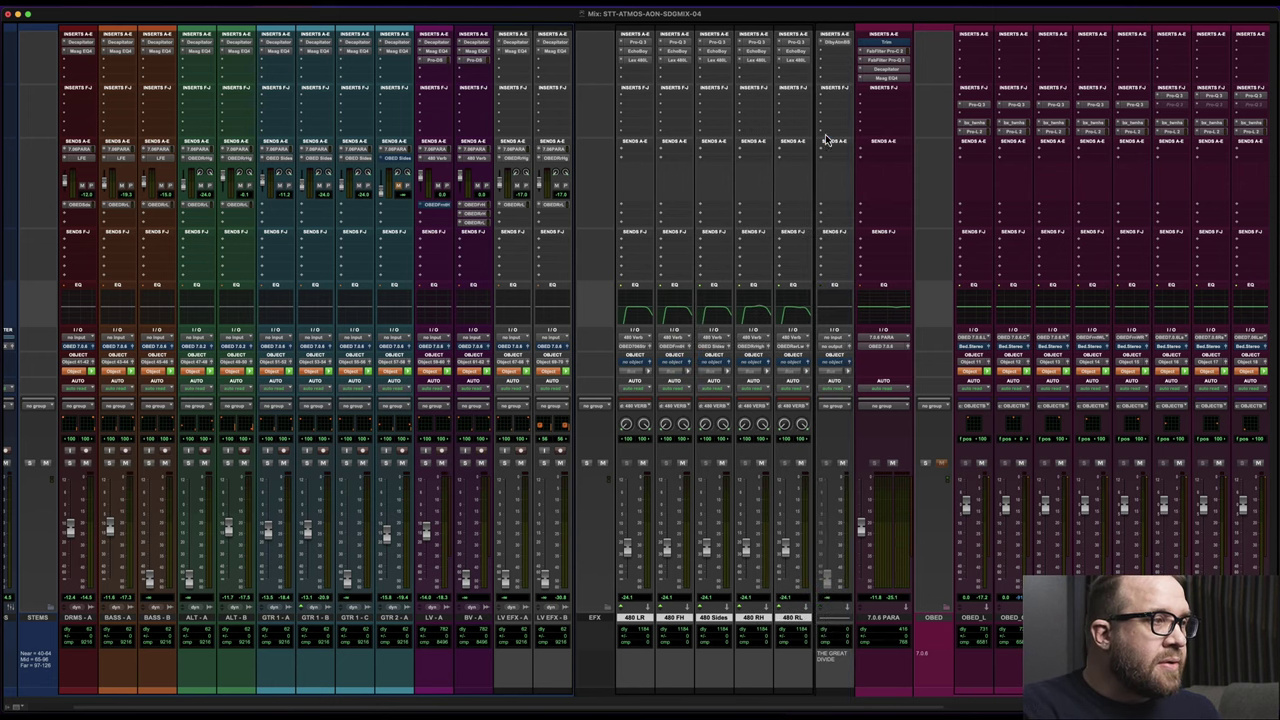
- Assign the 480 RH reverb output to its OBED sub-path
left_click(757, 352)
mouse_move(762, 355)
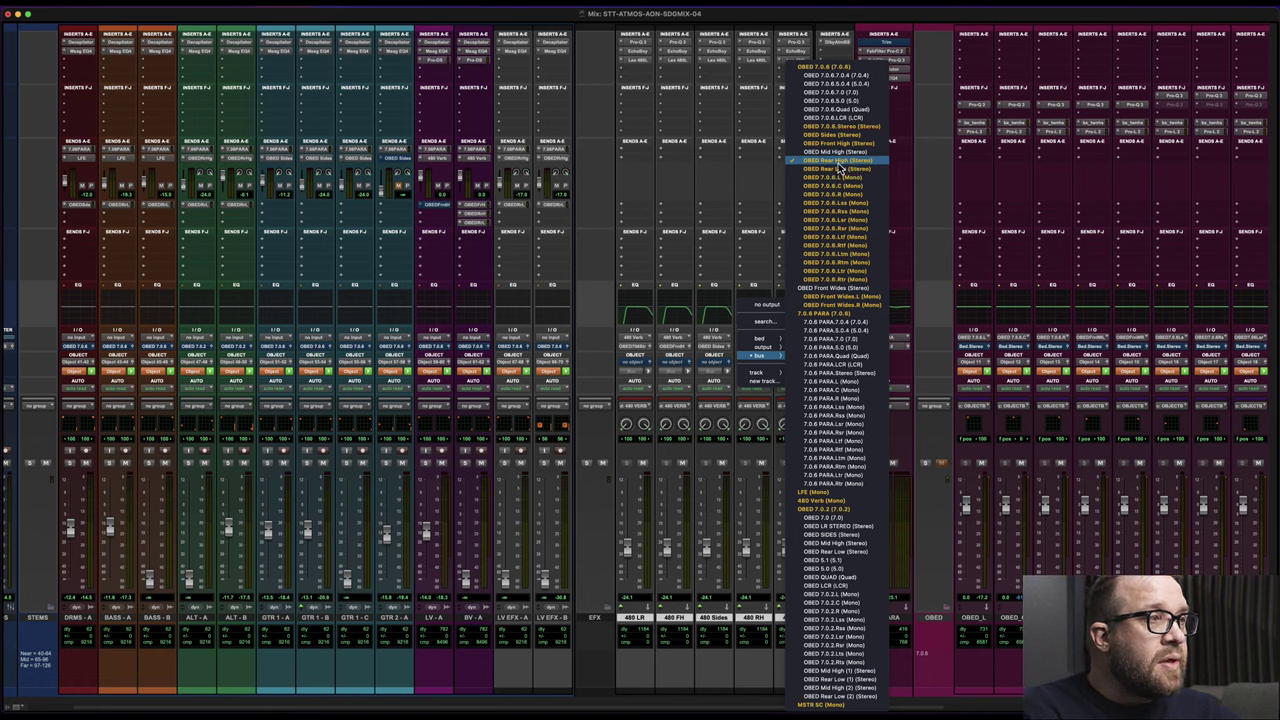
left_click(838, 245)
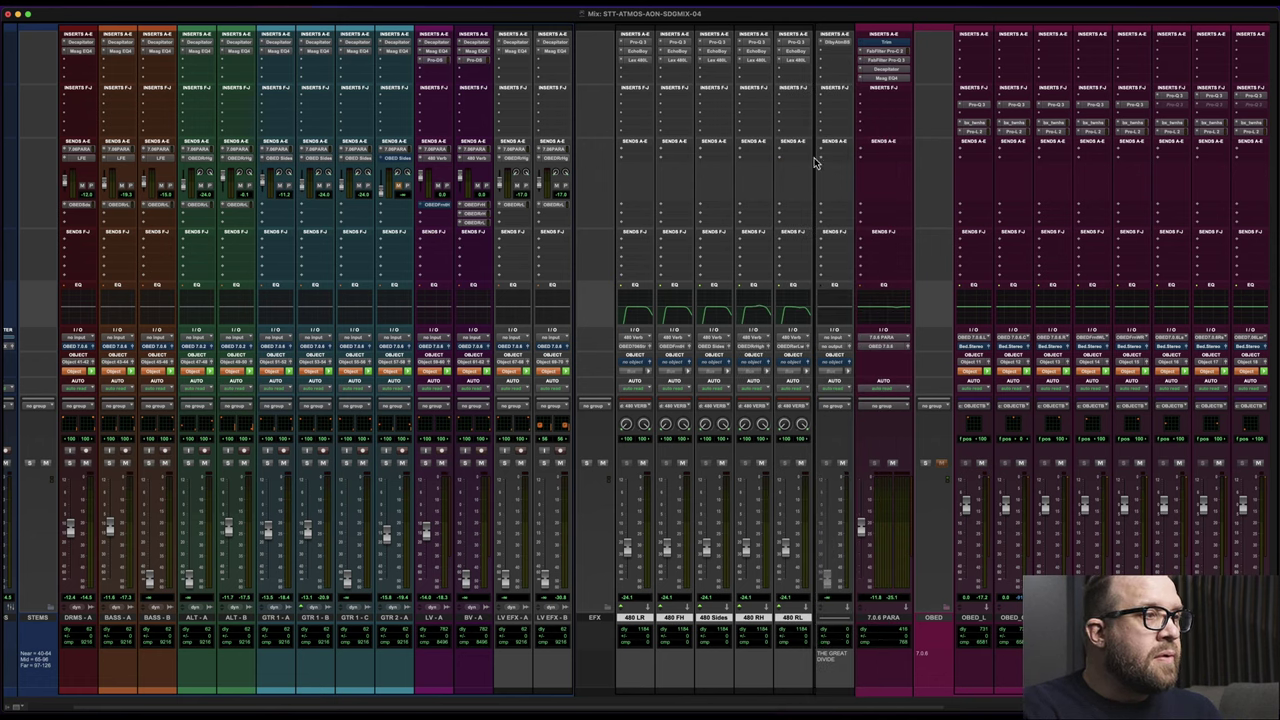
- Show the OBED bus sub-path choices for the 480 RL reverb output
left_click(797, 347)
mouse_move(806, 356)
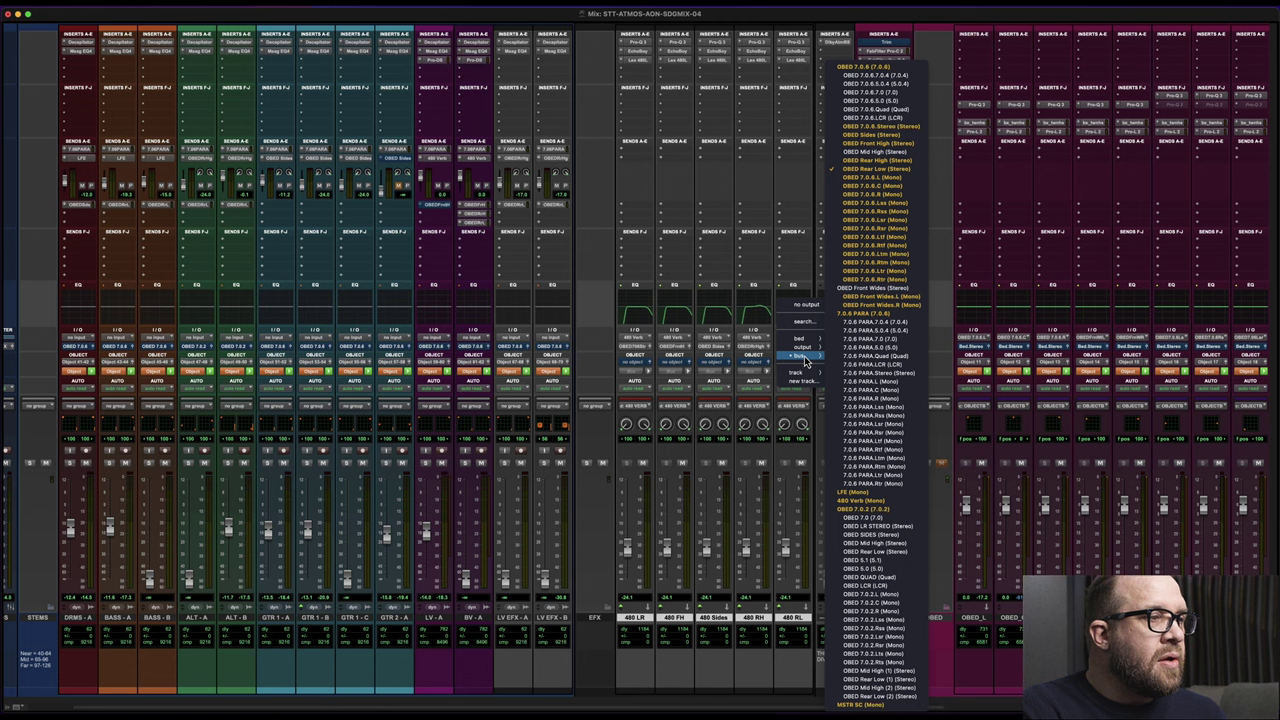